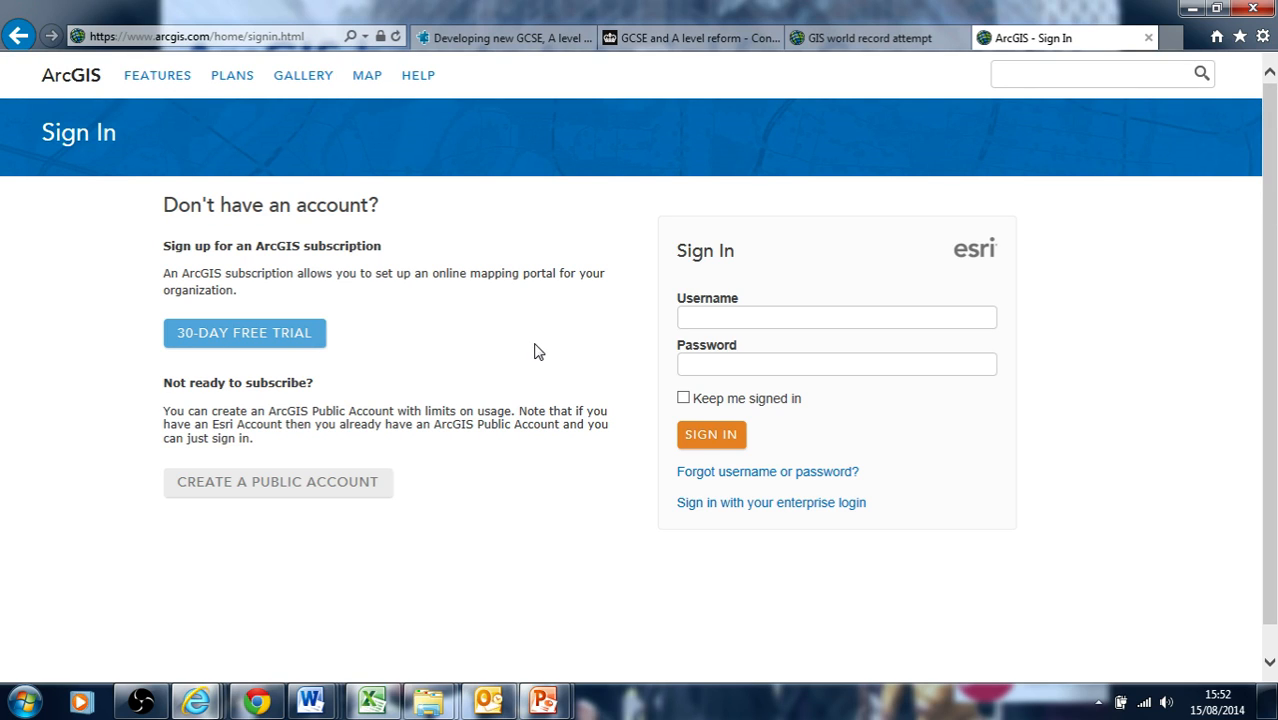
Search ArcGIS content for "gis world record"
click(683, 314)
click(1031, 78)
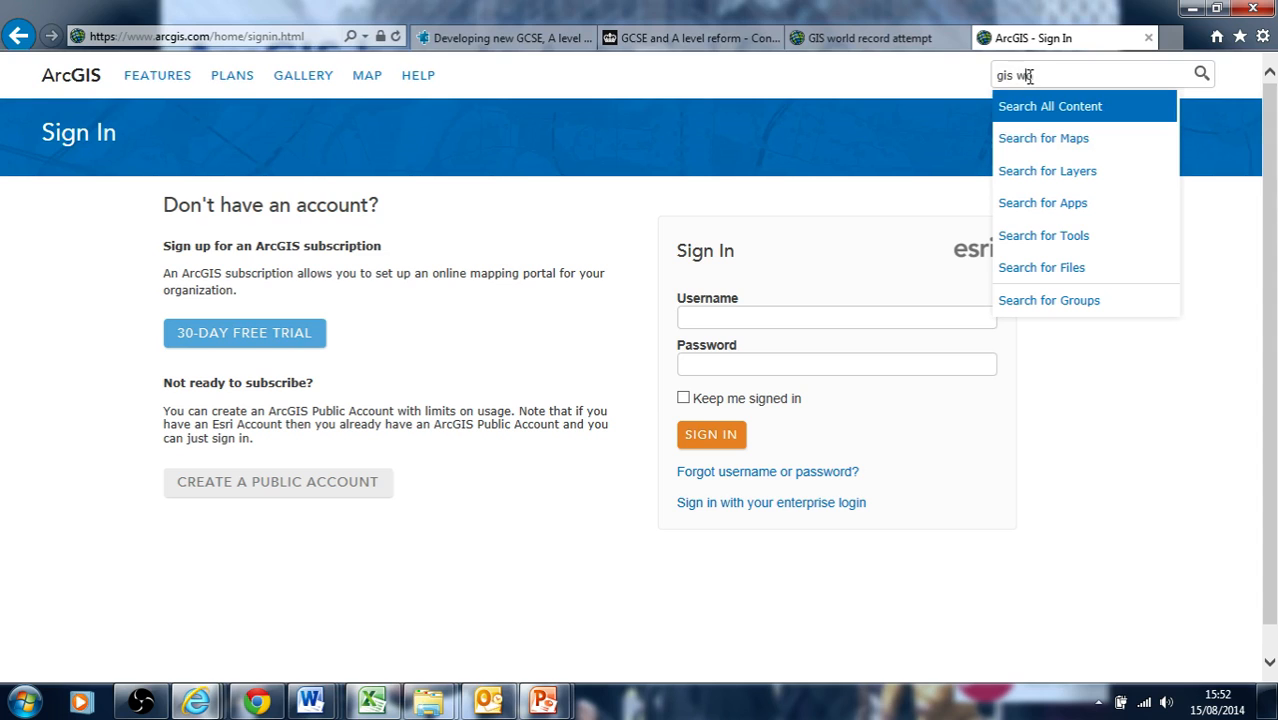
text(gis world record)
key(Return)
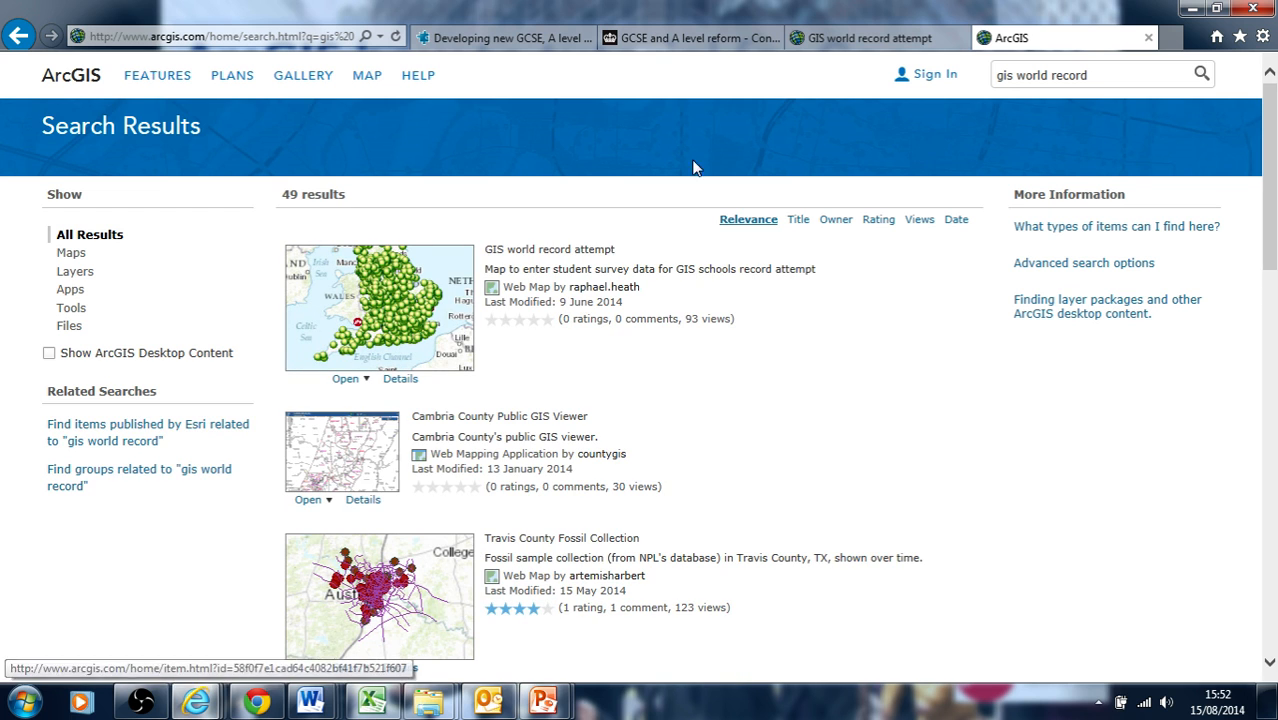
Open the GIS world record attempt map and inspect one survey point's pop-up attributes
click(838, 38)
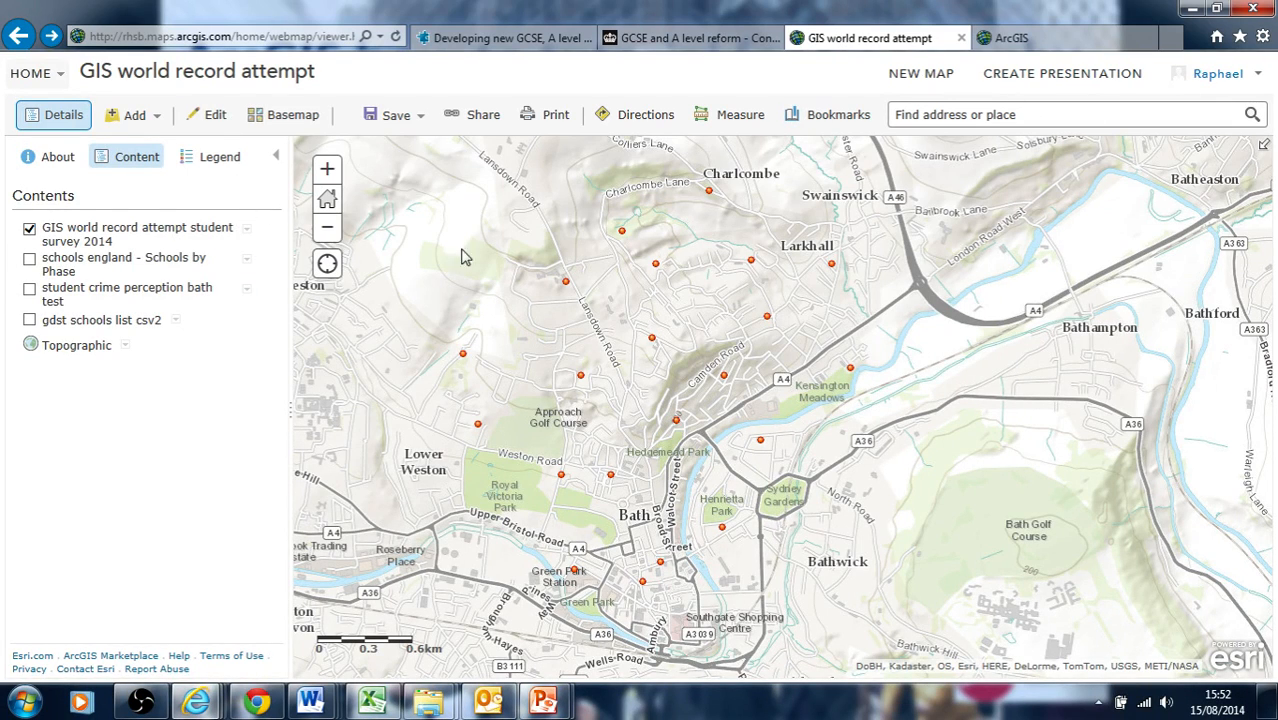
click(1250, 76)
click(652, 340)
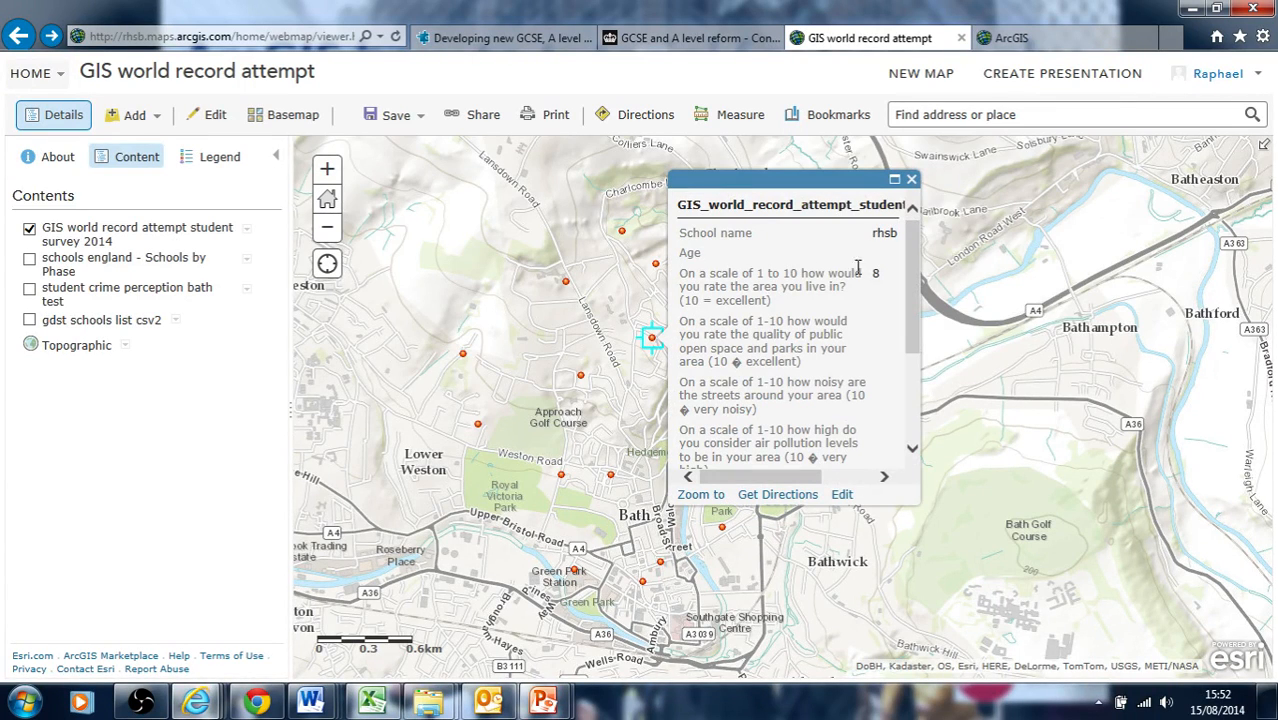
mouse_move(909, 279)
mouse_down()
mouse_move(916, 397)
mouse_move(911, 262)
mouse_up()
click(910, 181)
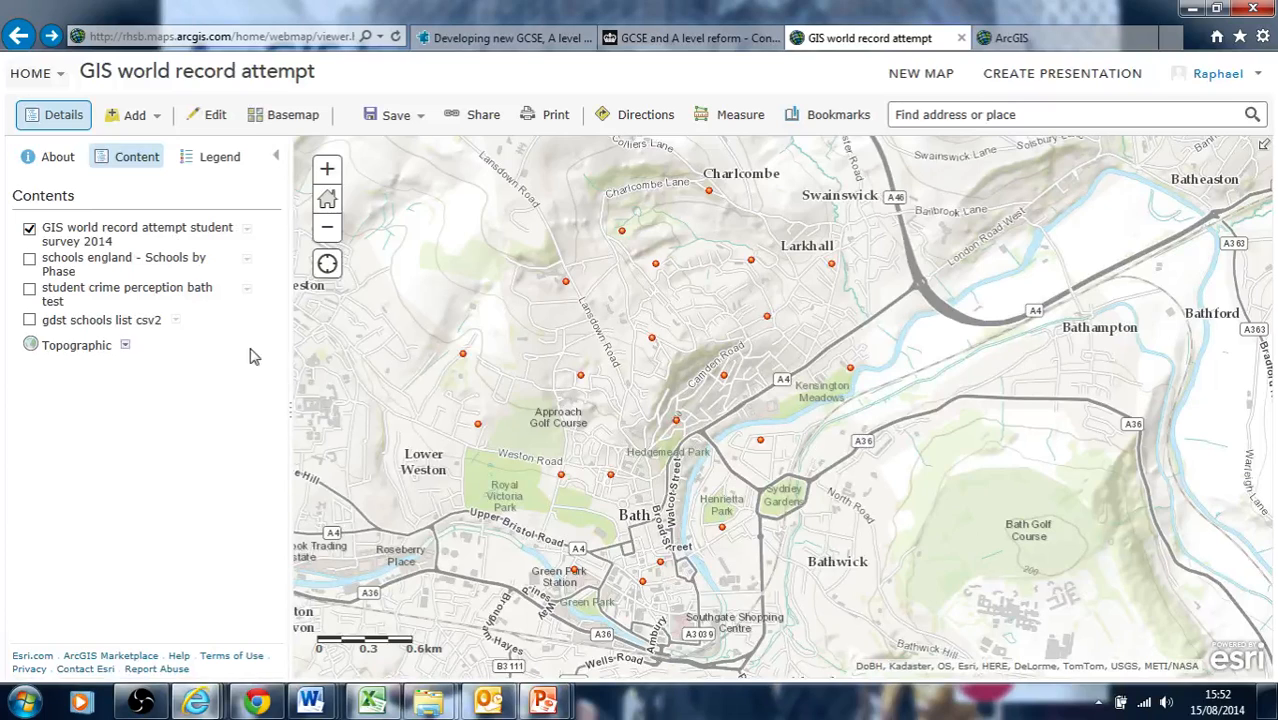
Open the Filter dialog for the GIS world record attempt student survey 2014 layer
click(247, 231)
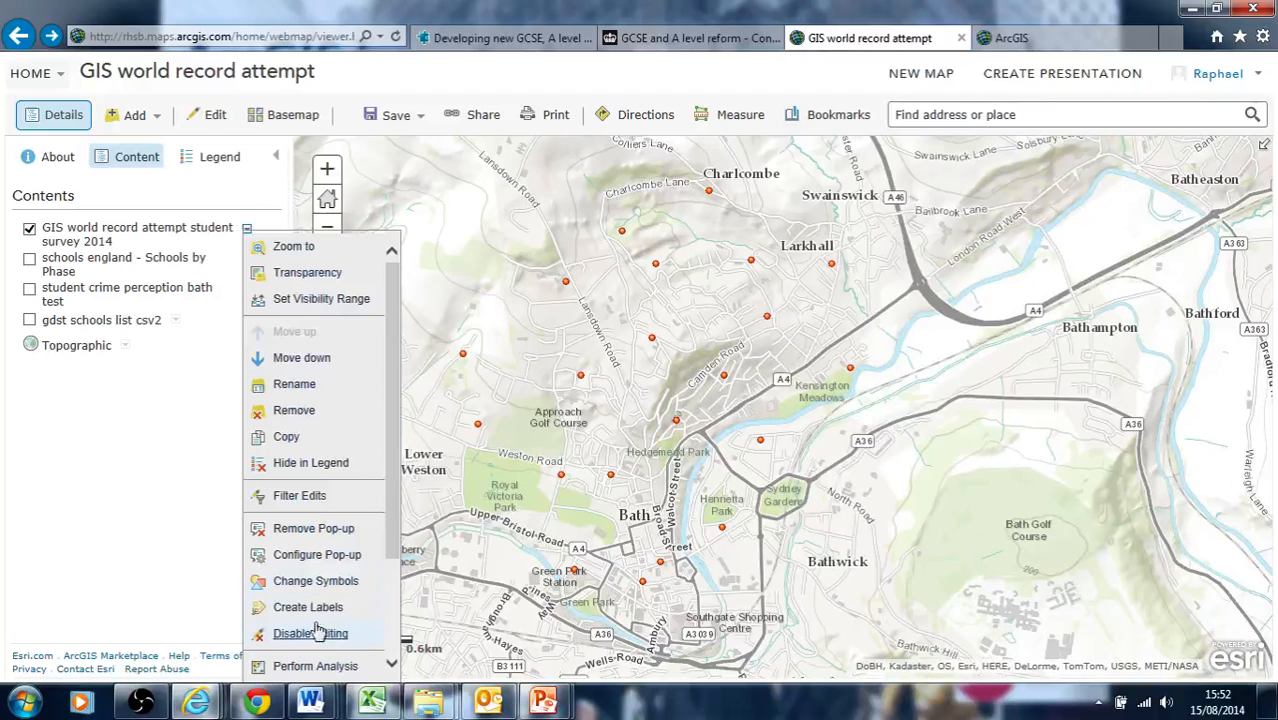
drag(397, 545, 390, 645)
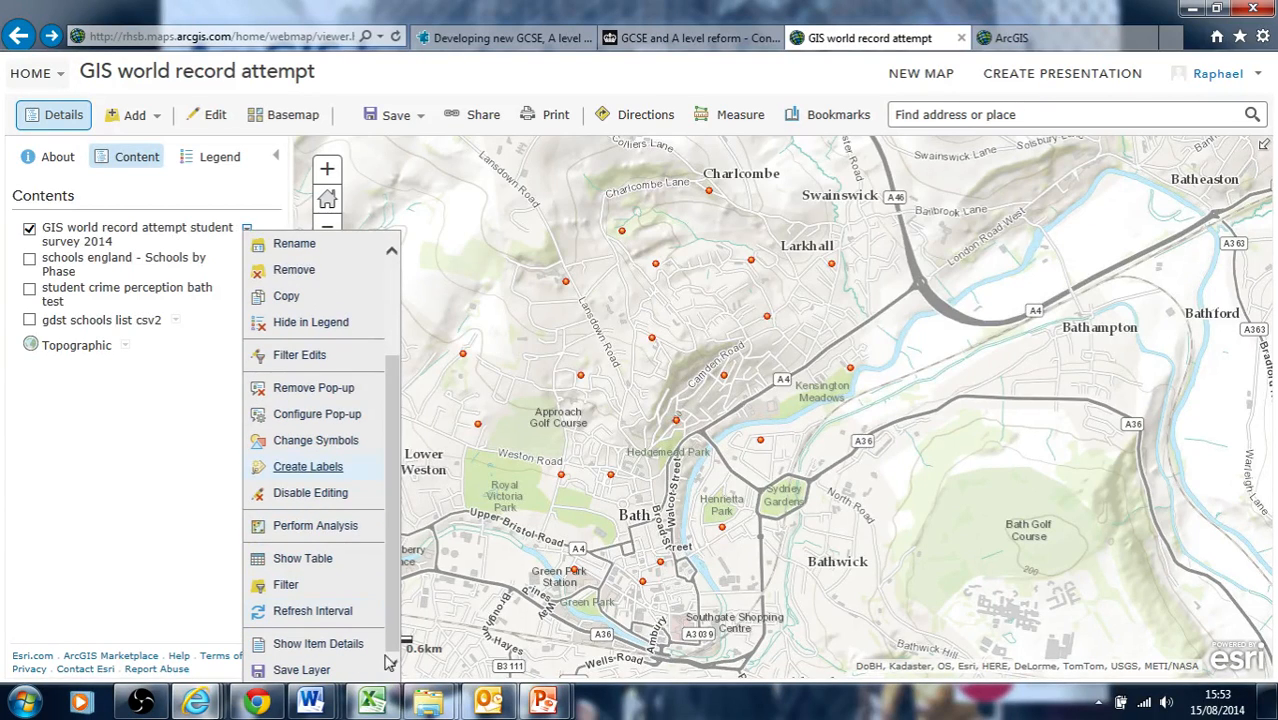
click(285, 588)
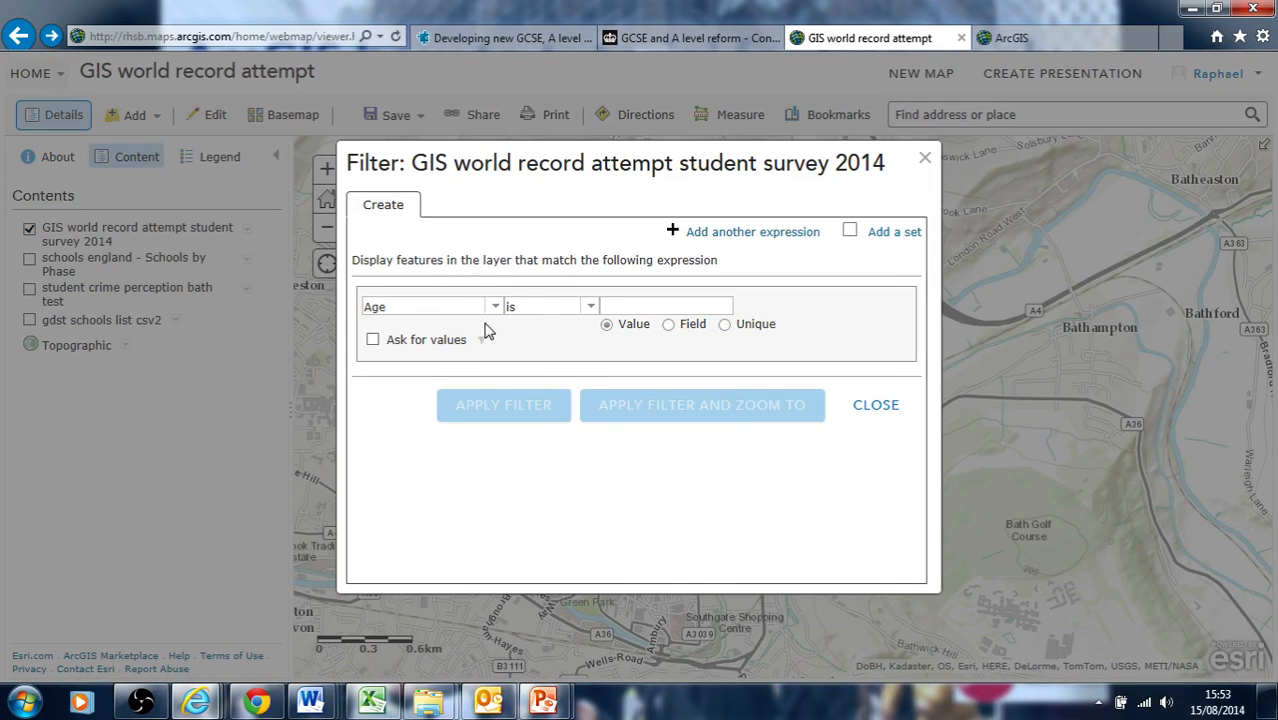
drag(612, 170, 392, 119)
Build a filter expression School name is "royal high school bath" and close the dialog without applying it
click(277, 257)
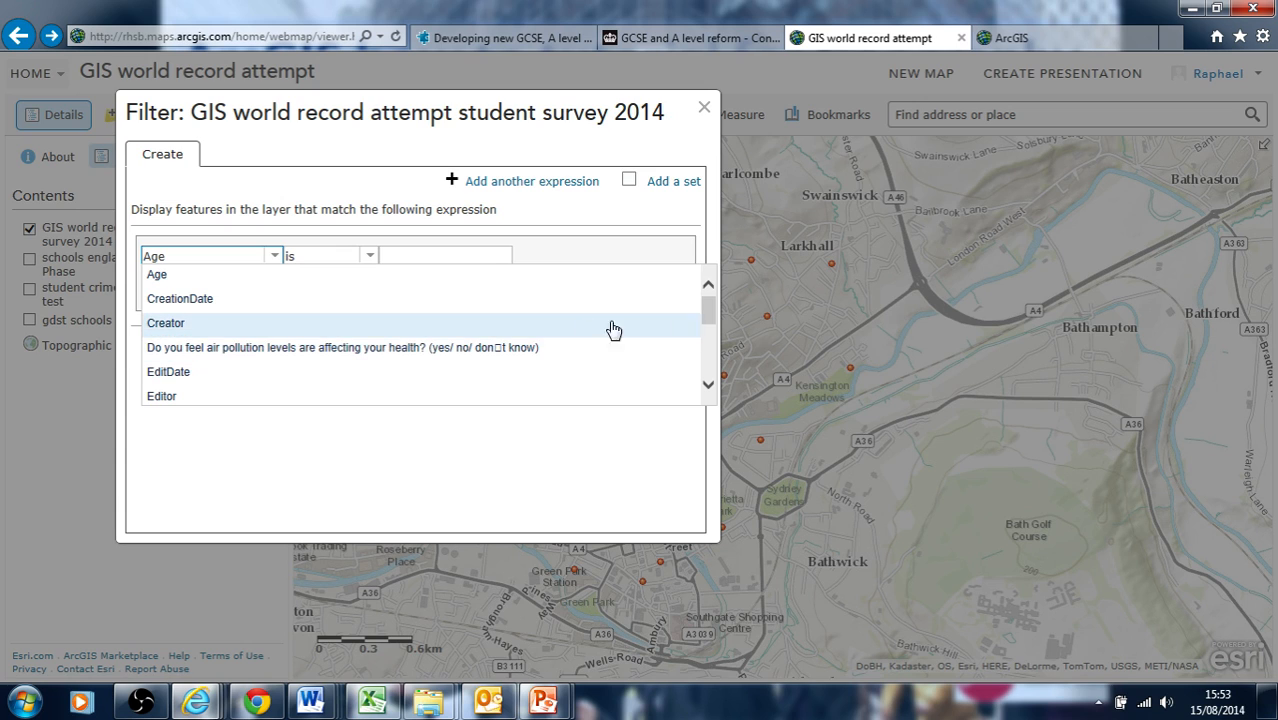
drag(709, 317, 709, 349)
click(397, 386)
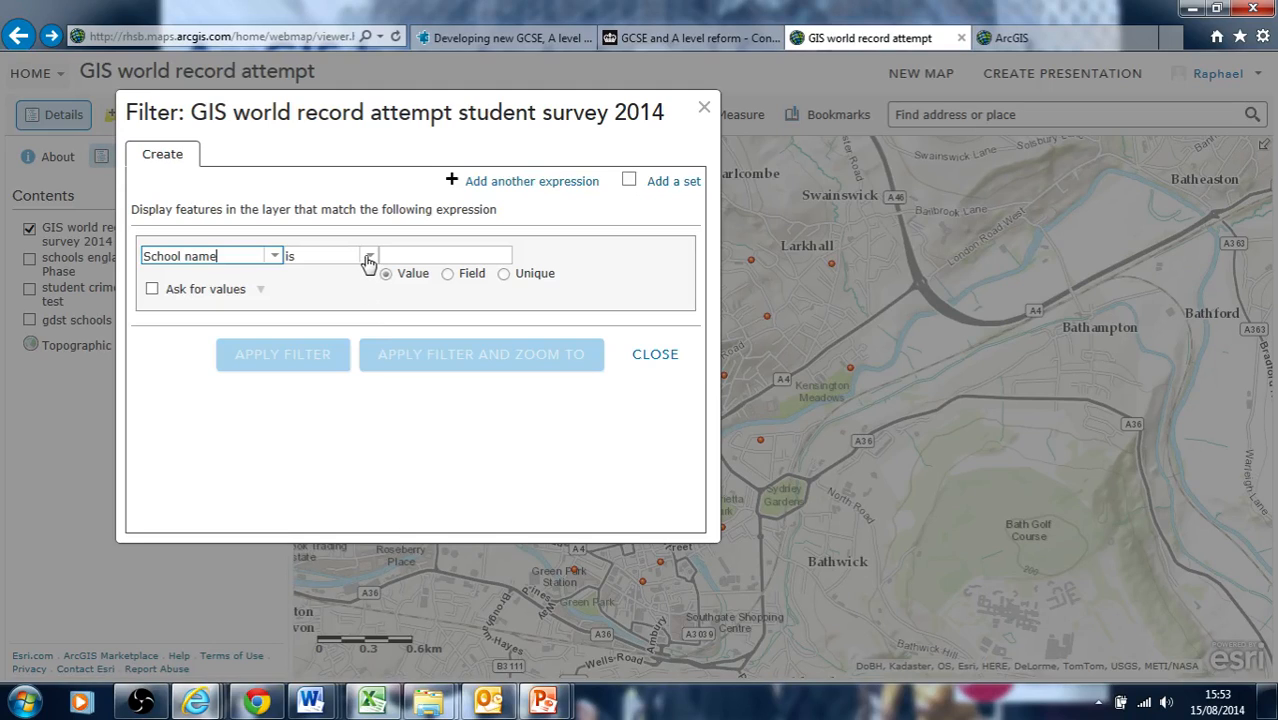
click(369, 256)
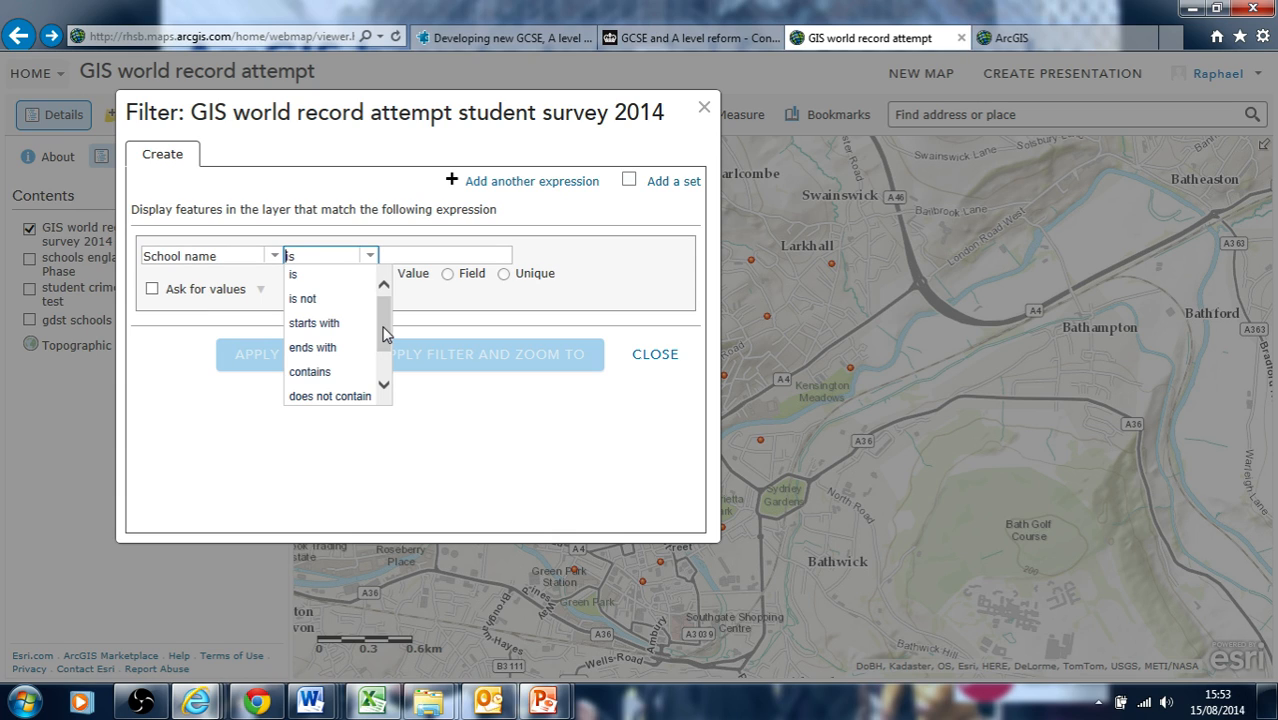
drag(386, 333, 386, 305)
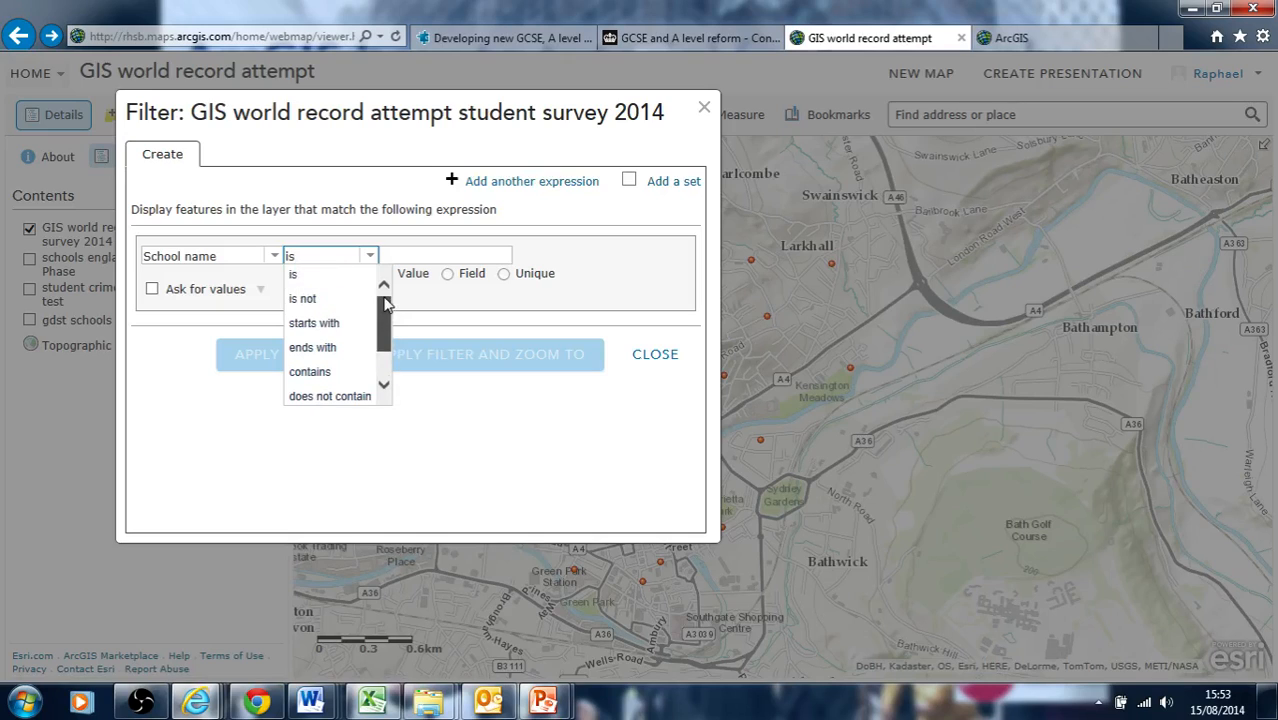
click(338, 284)
click(404, 258)
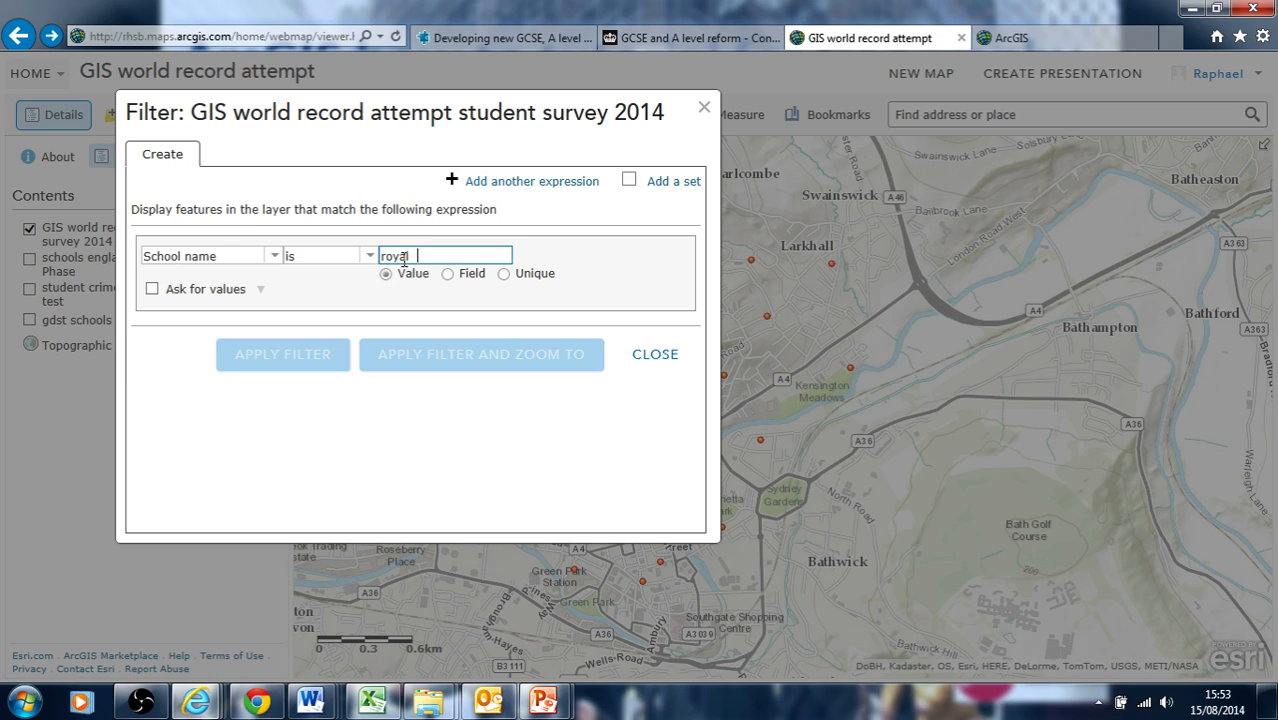
text(royal high school bath)
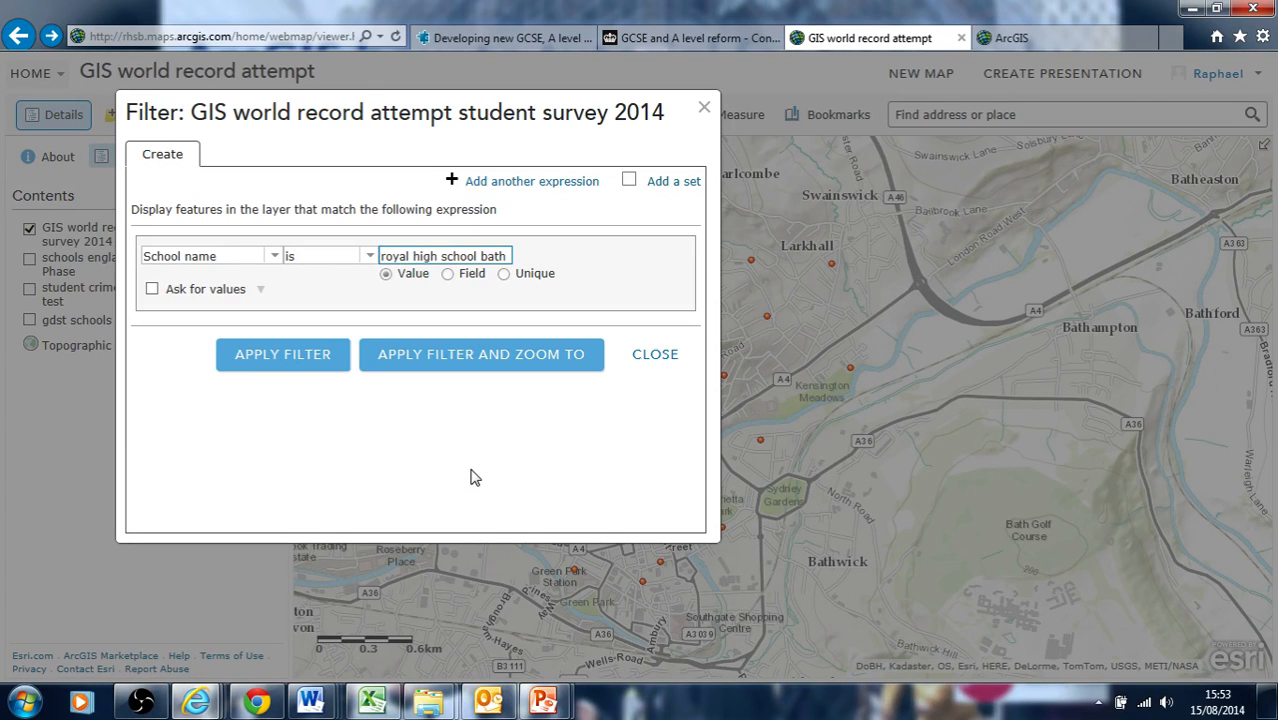
click(652, 356)
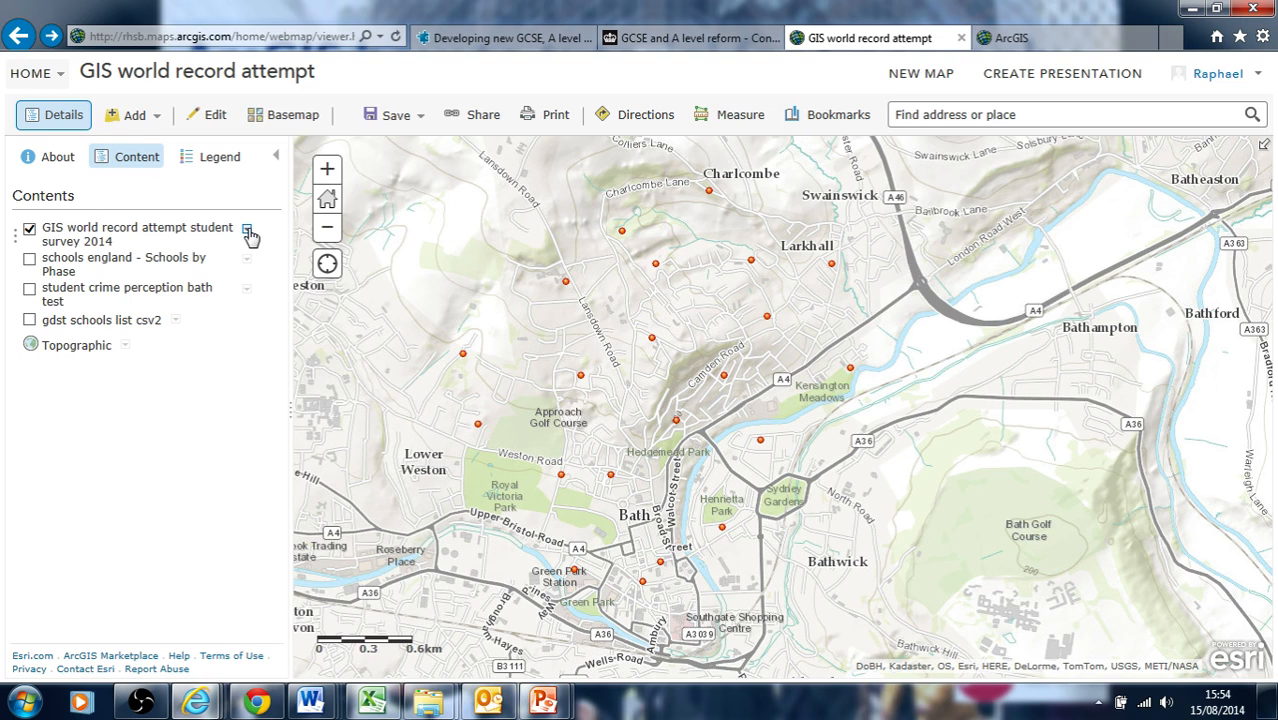
Open Perform Analysis for the student survey layer
click(248, 231)
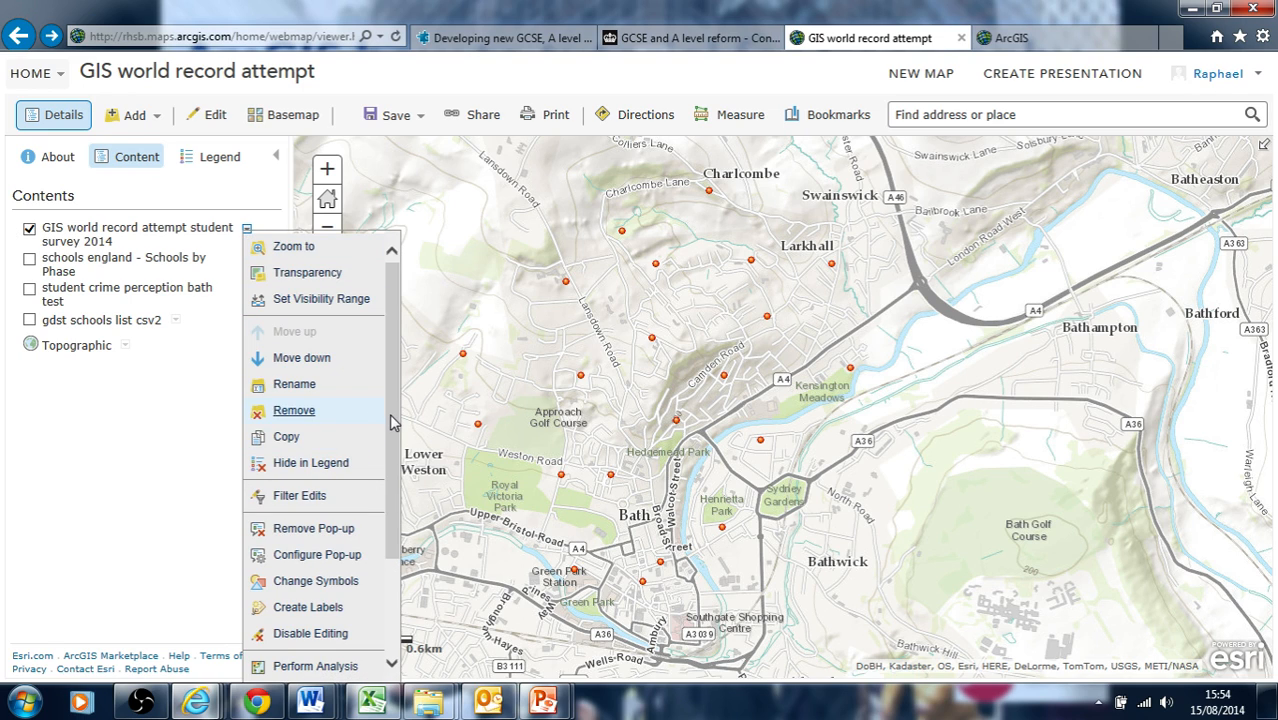
drag(395, 422, 390, 565)
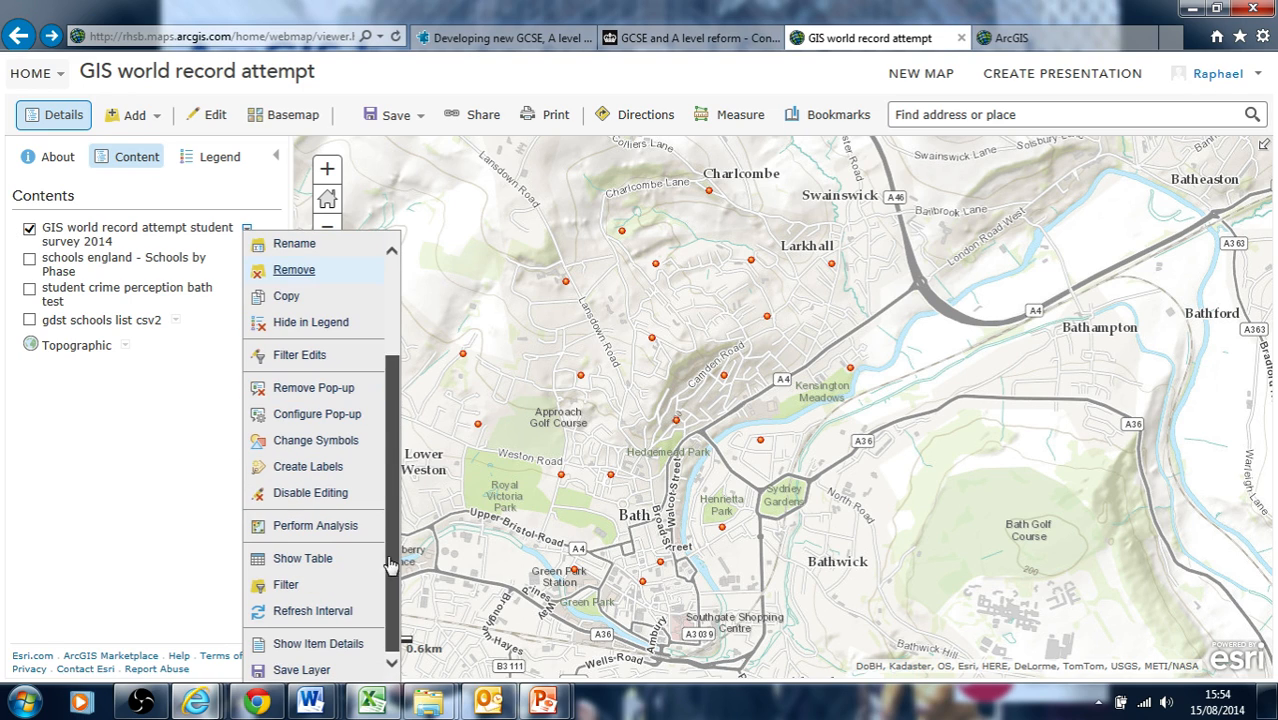
click(312, 530)
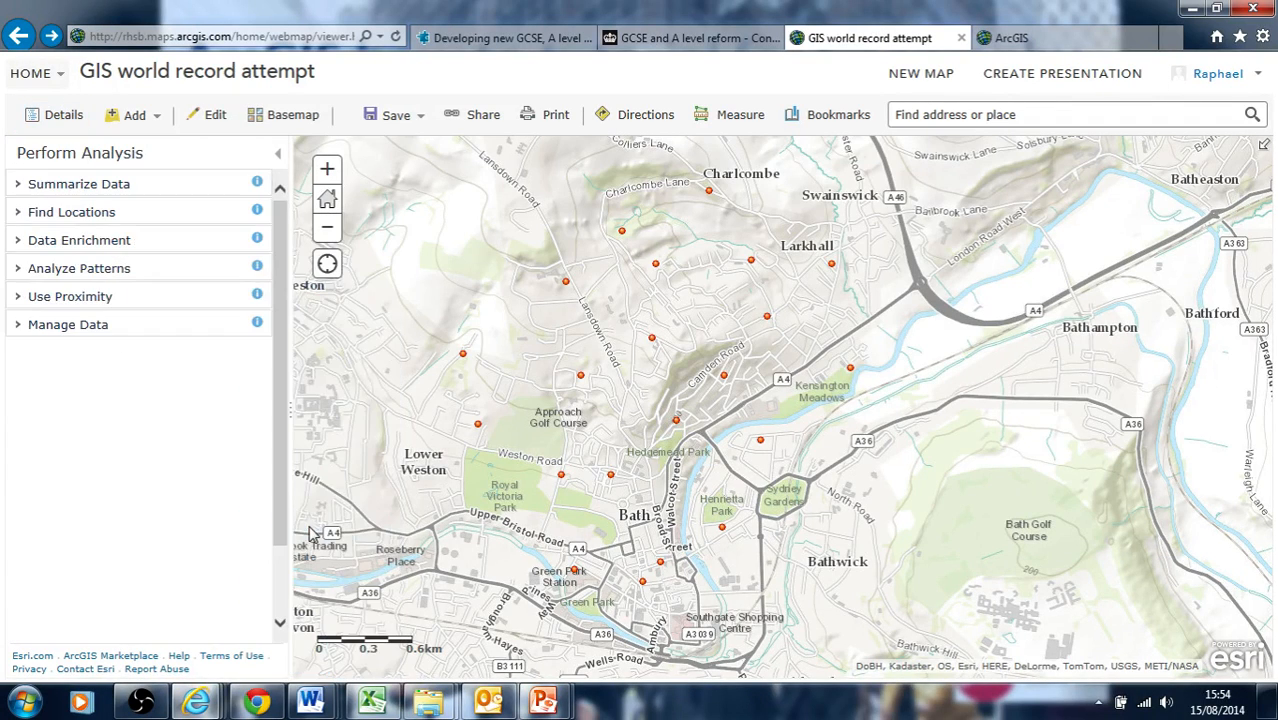
Browse the analysis tool categories, expanding Summarize Data, Find Locations, Data Enrichment, Use Proximity and Analyze Patterns
click(90, 187)
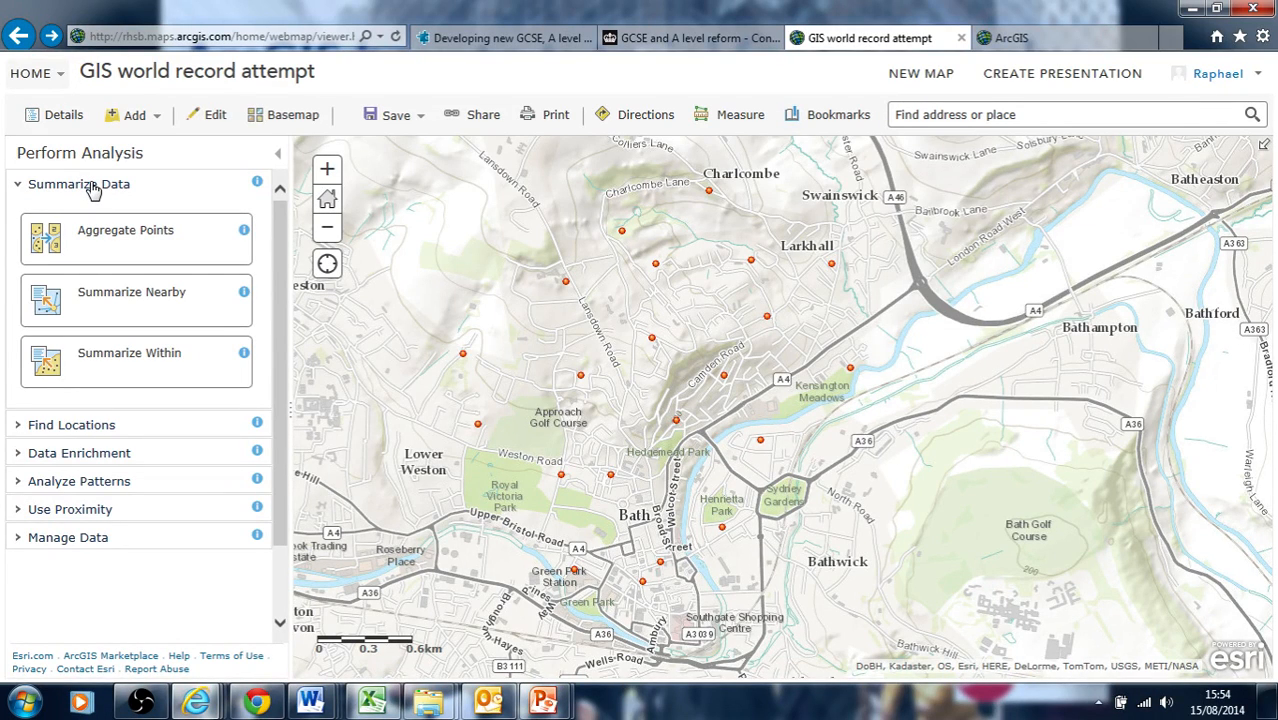
click(90, 187)
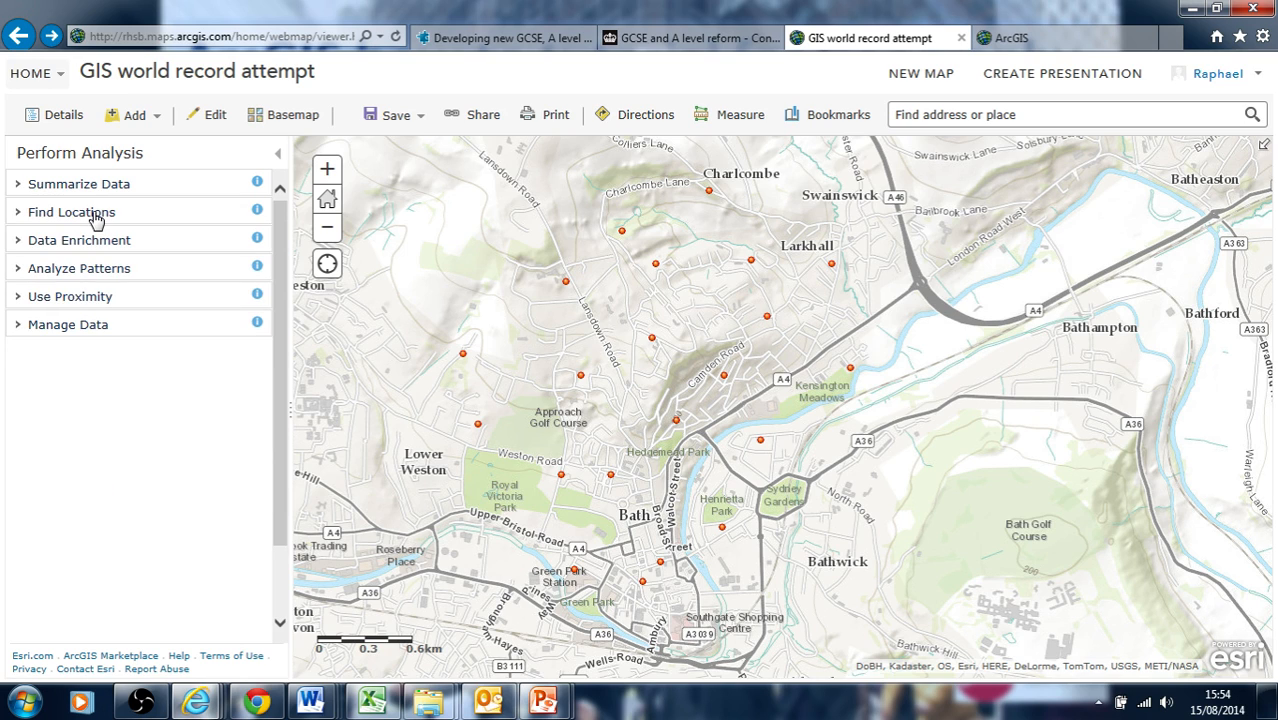
click(95, 216)
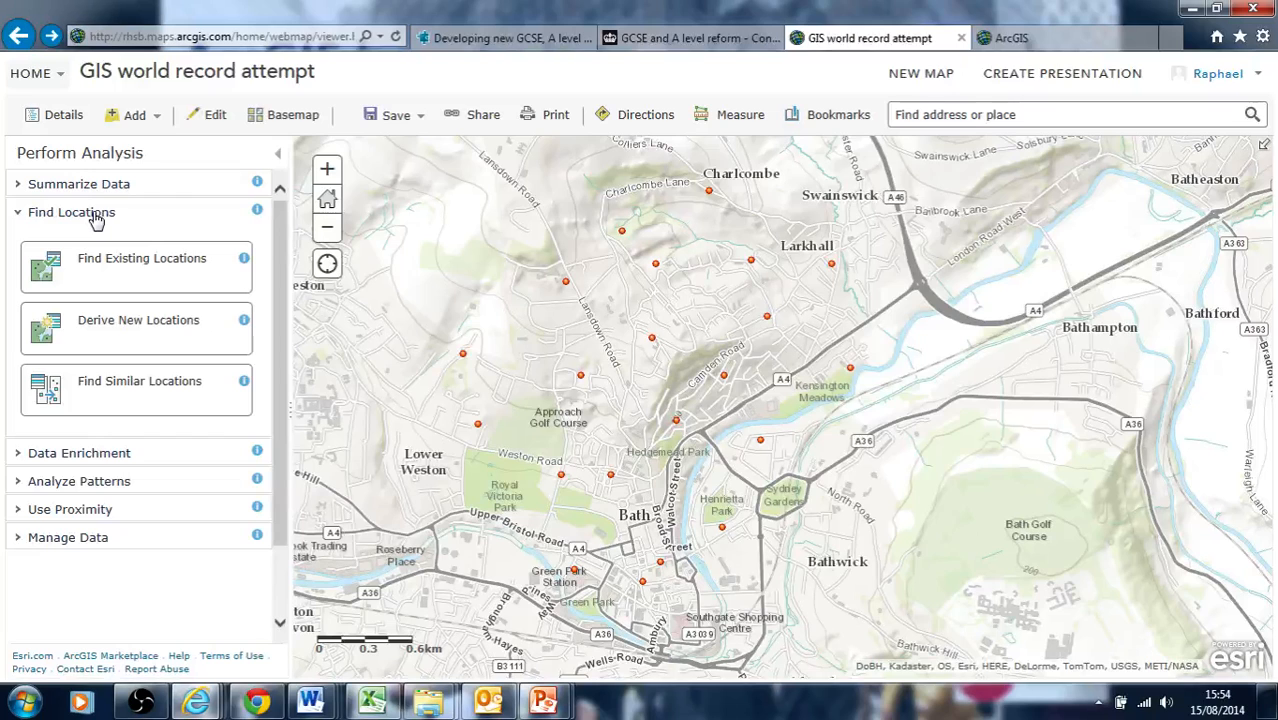
click(95, 216)
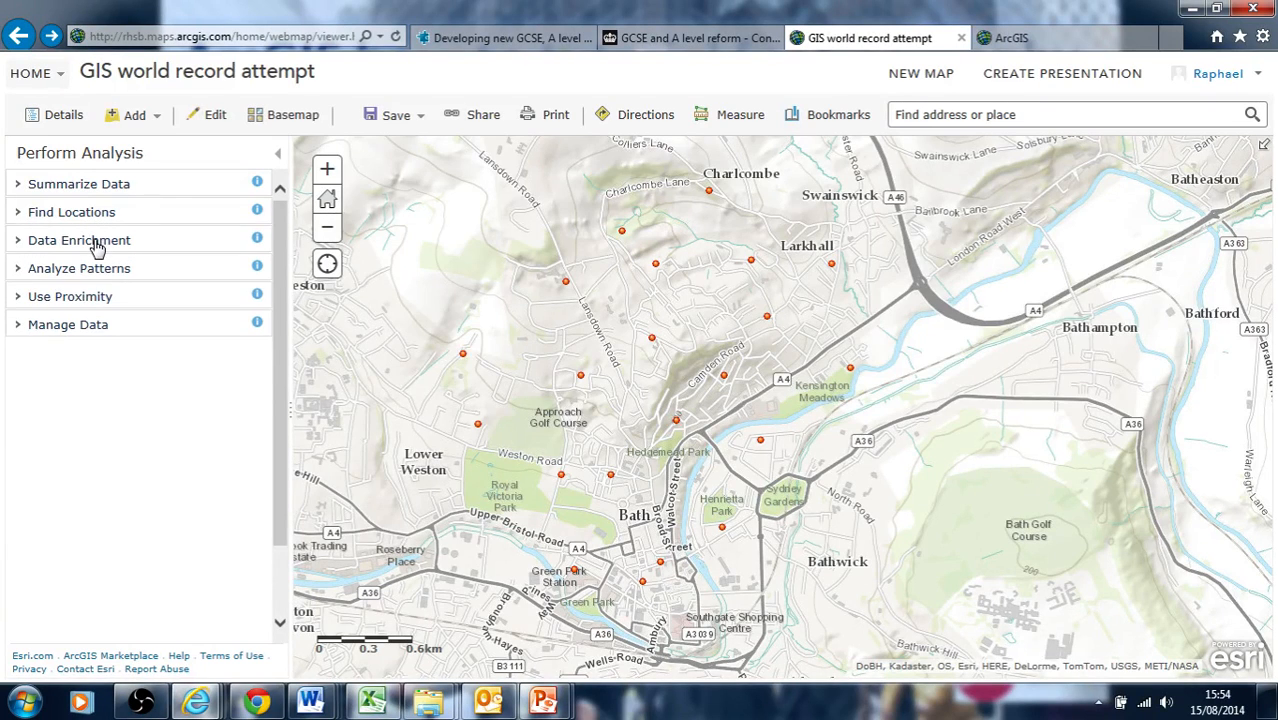
click(94, 242)
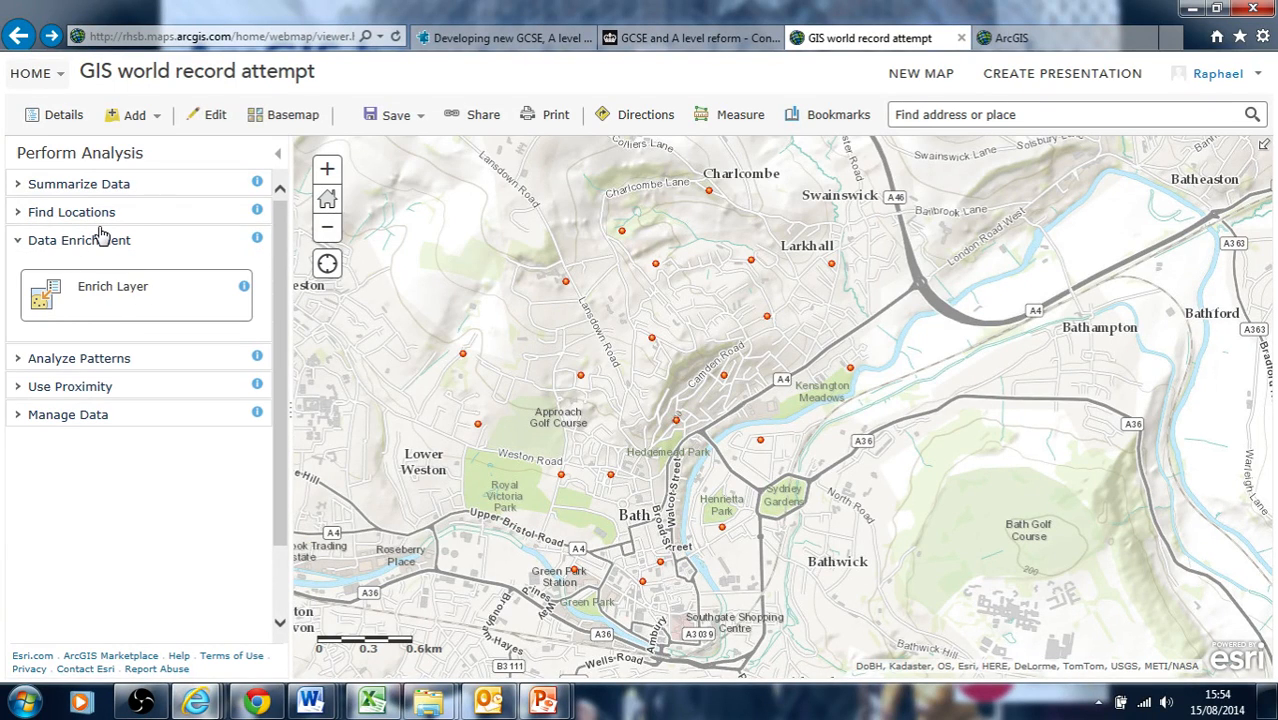
click(100, 245)
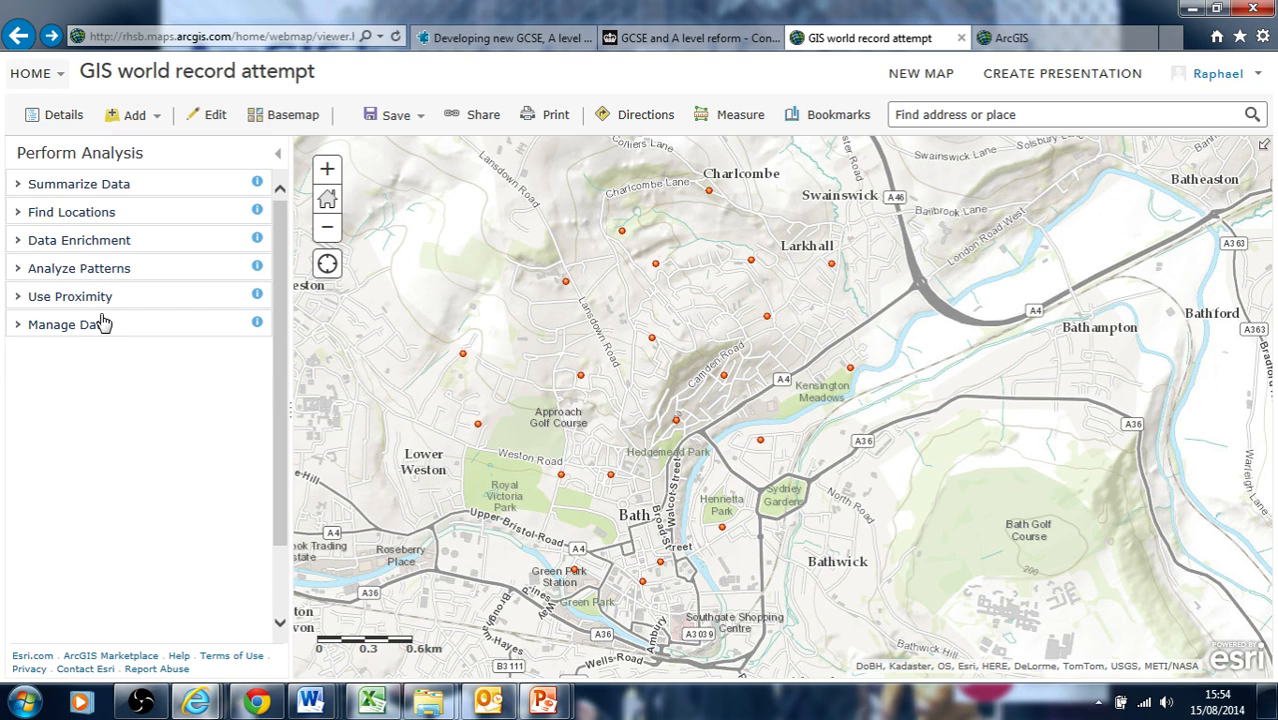
click(92, 300)
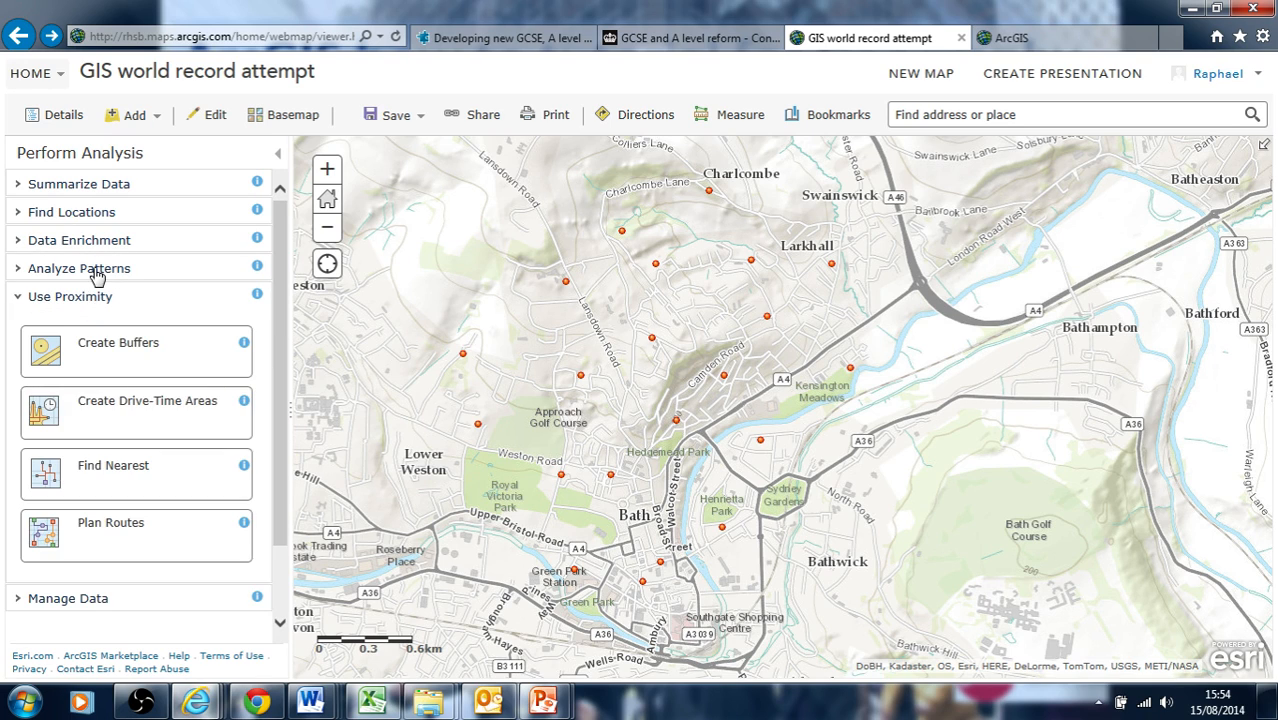
click(94, 271)
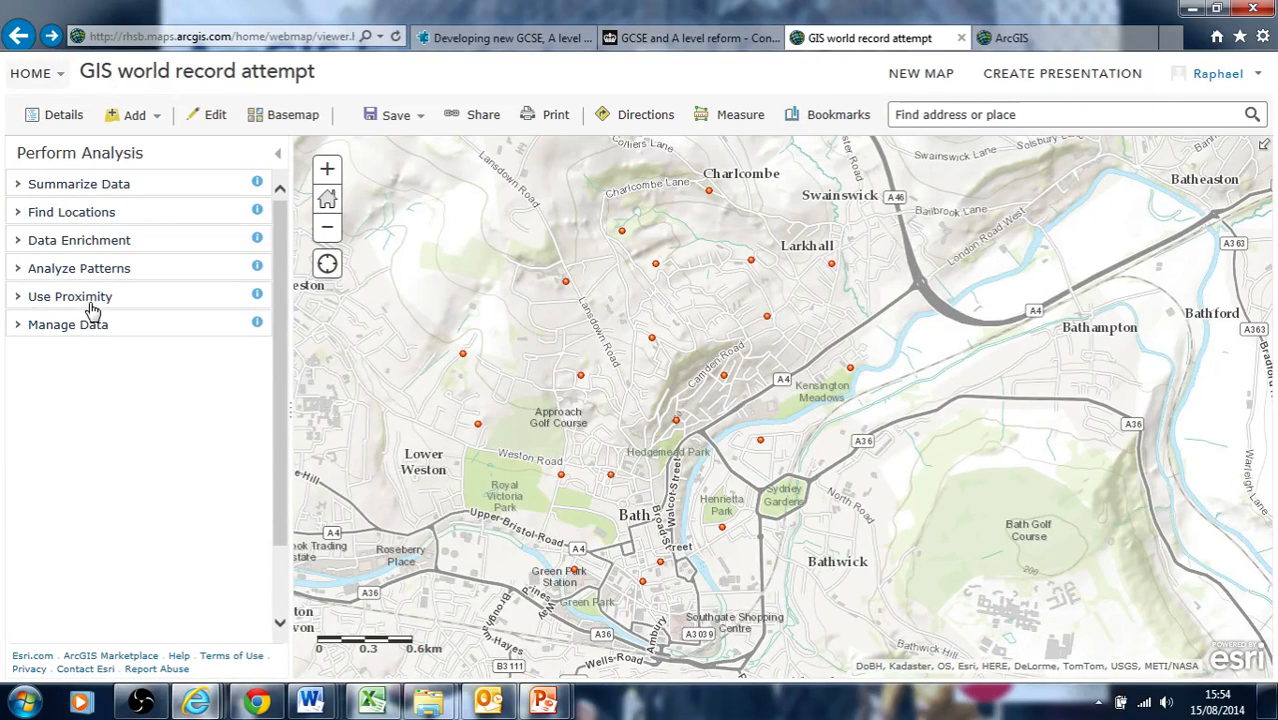
click(93, 300)
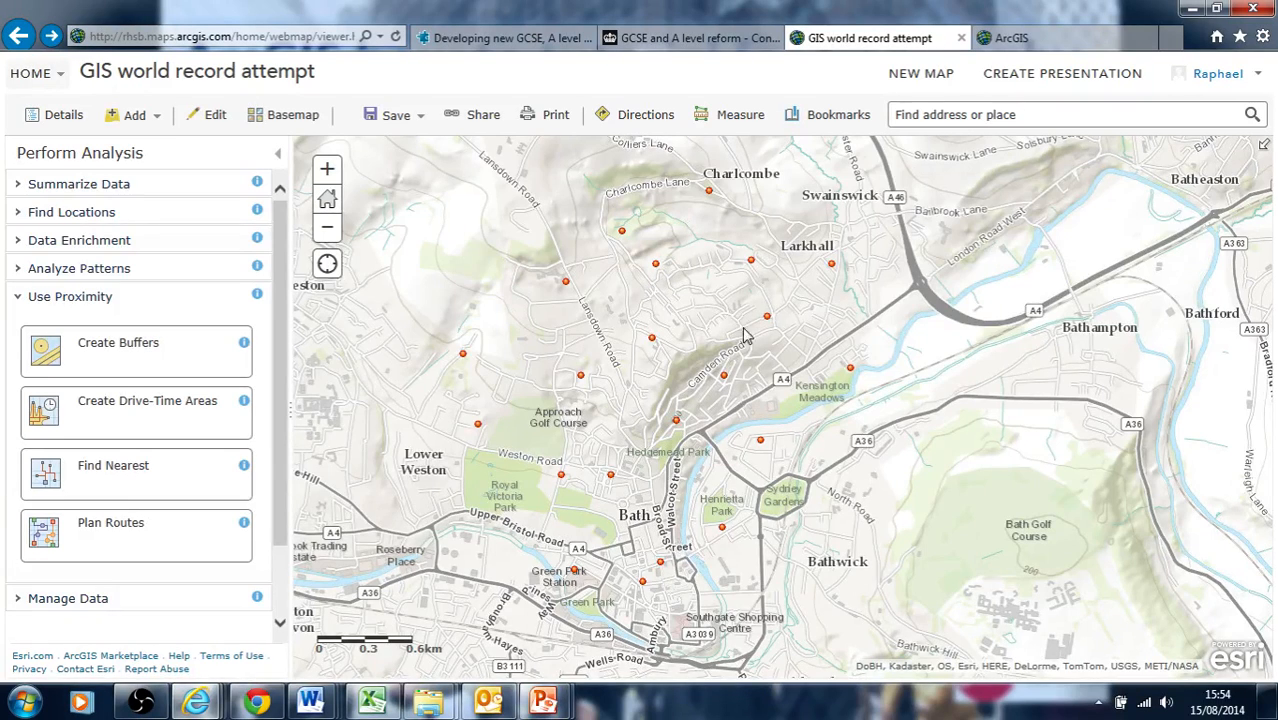
click(88, 298)
click(94, 270)
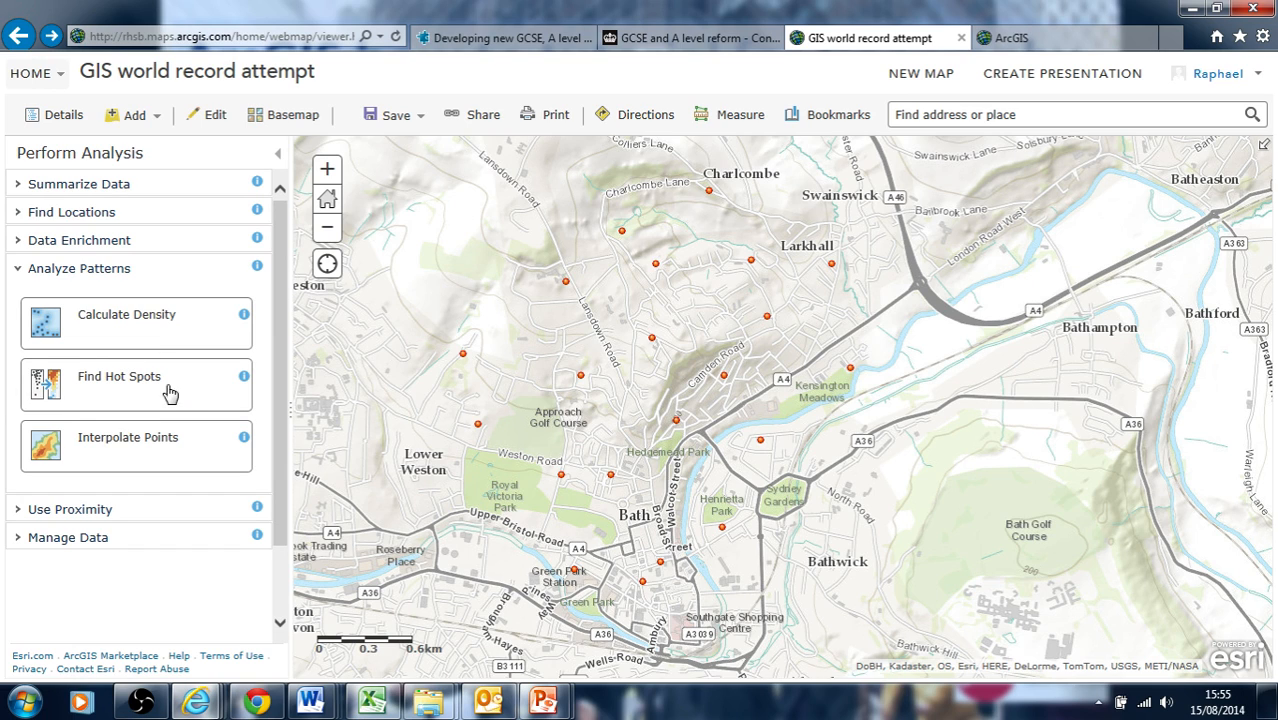
Open Interpolate Points and set the field to interpolate to the home-area crime rating question
click(104, 448)
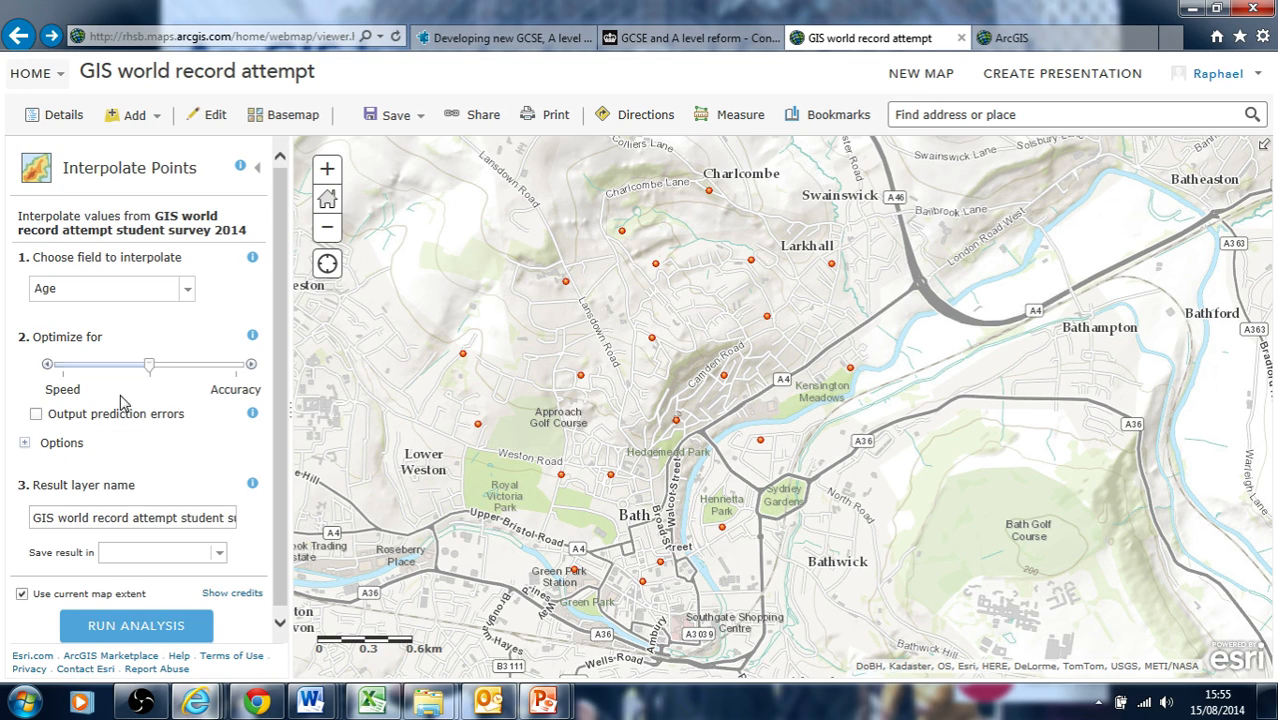
click(190, 292)
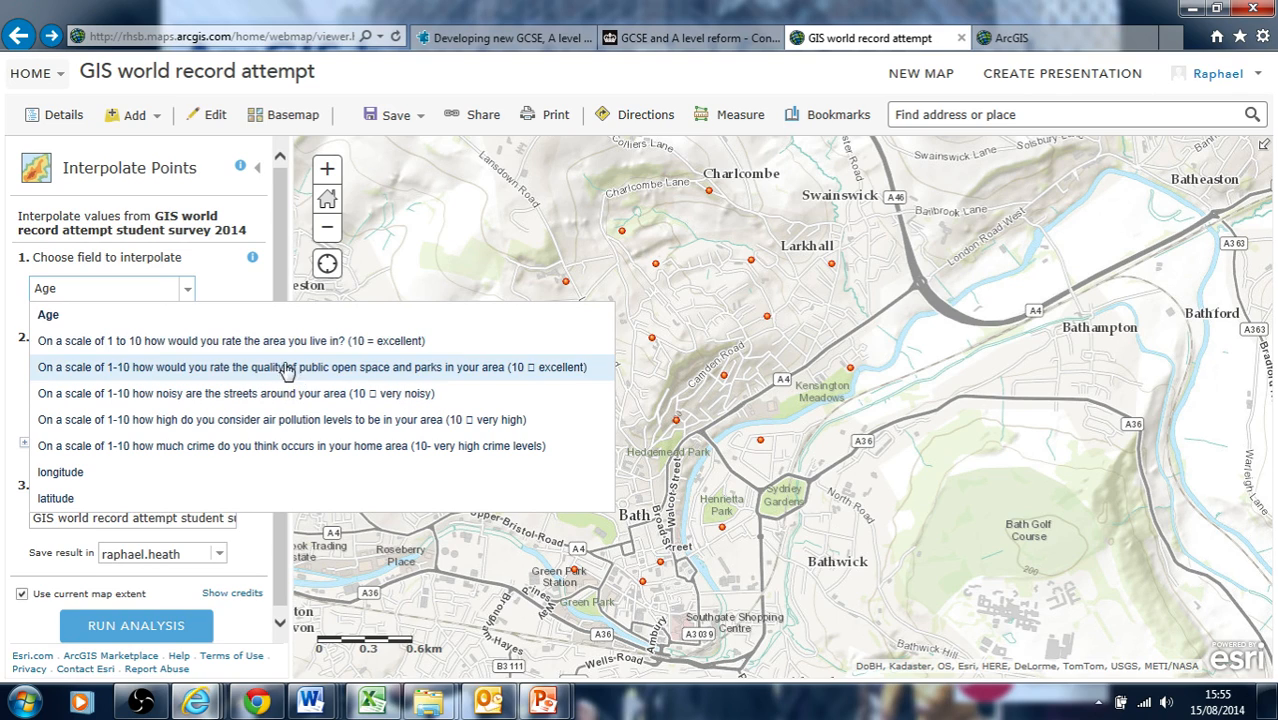
click(333, 447)
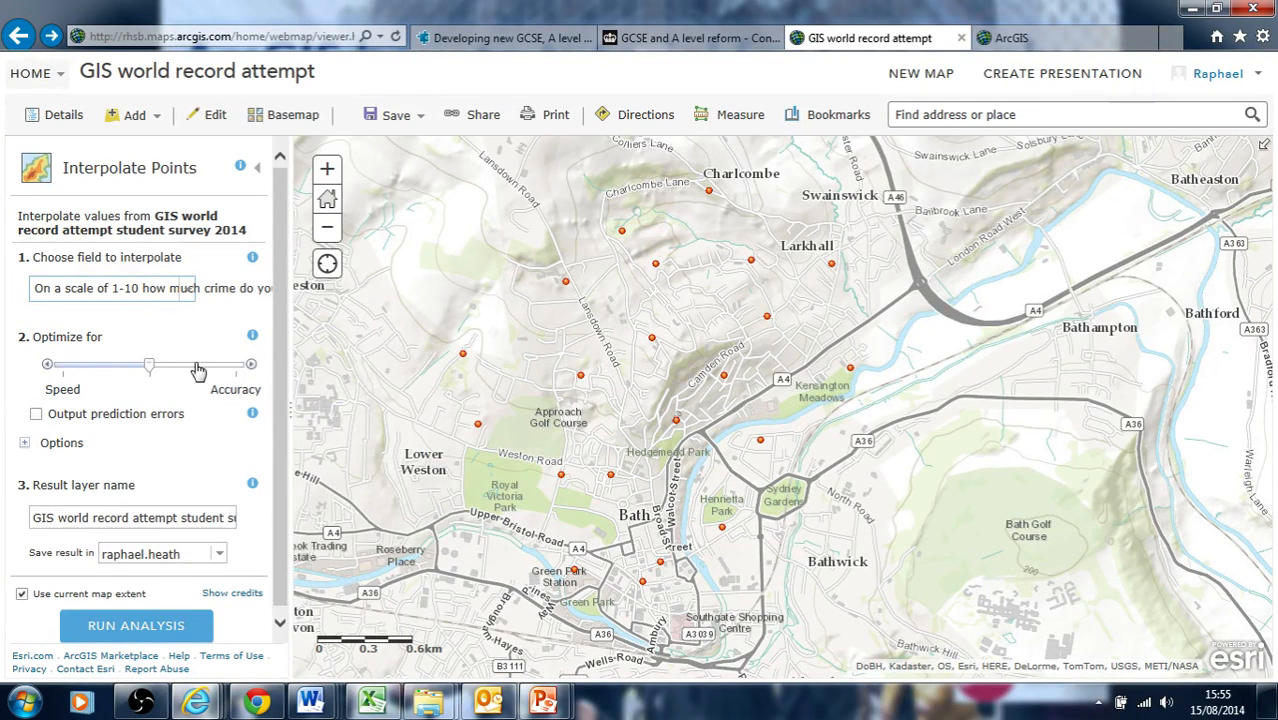
Expand and review the Interpolate Points Options section, then collapse it
scroll(282, 380, down, 1)
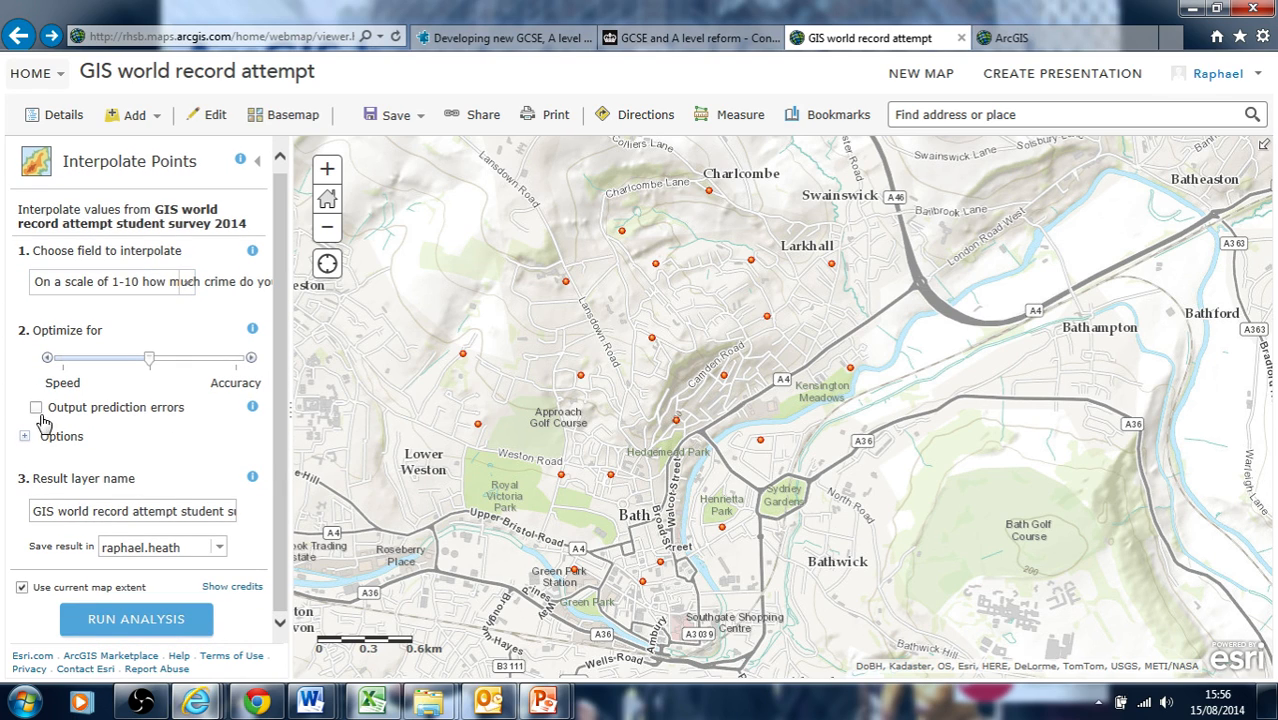
click(25, 437)
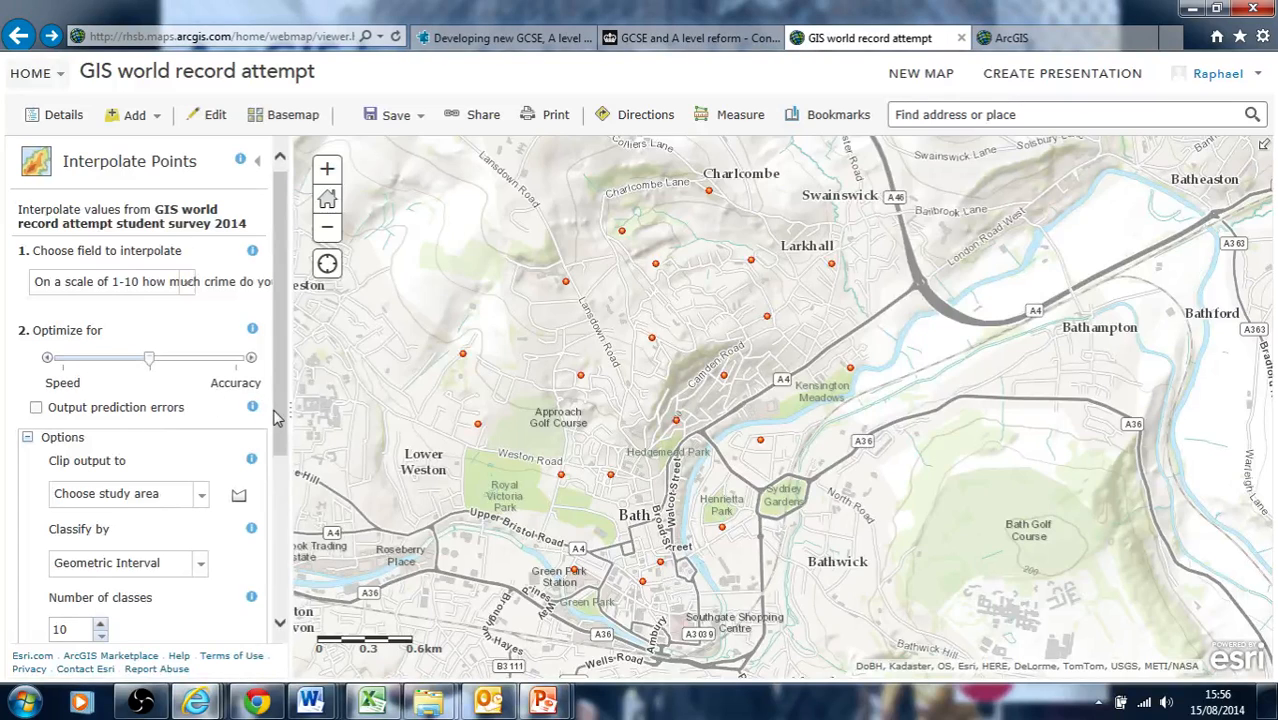
scroll(272, 420, down, 3)
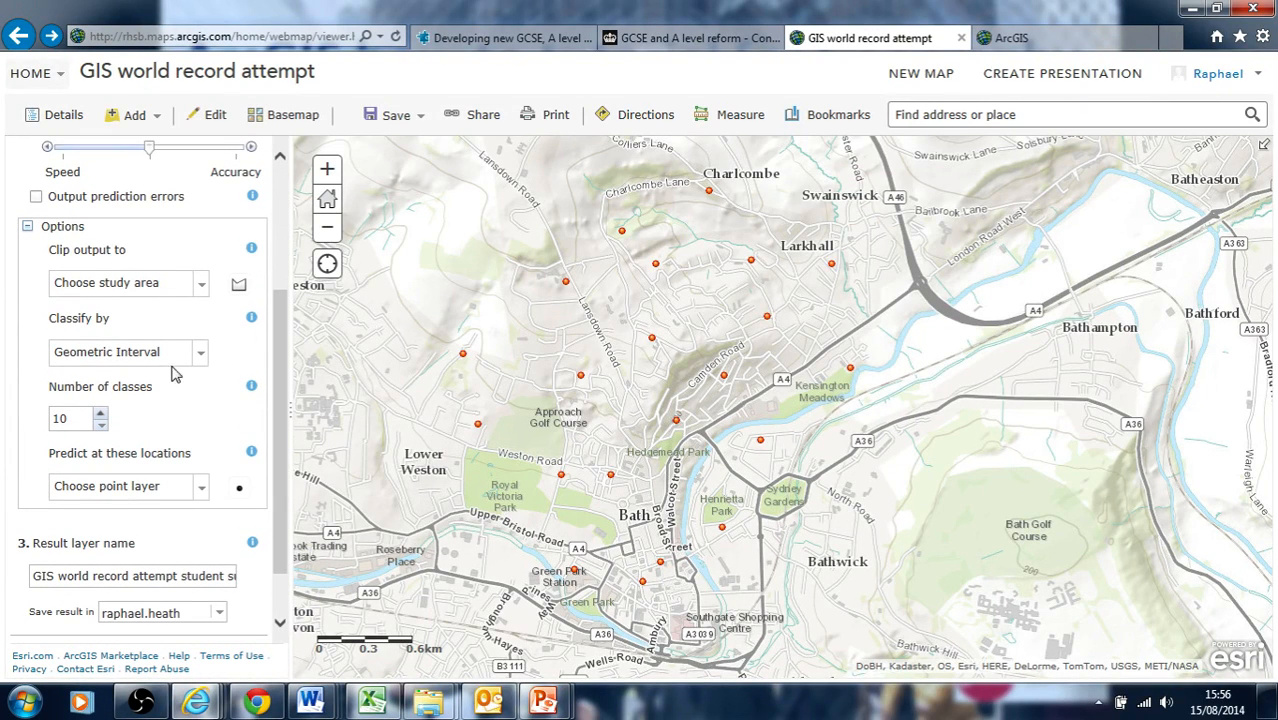
click(28, 228)
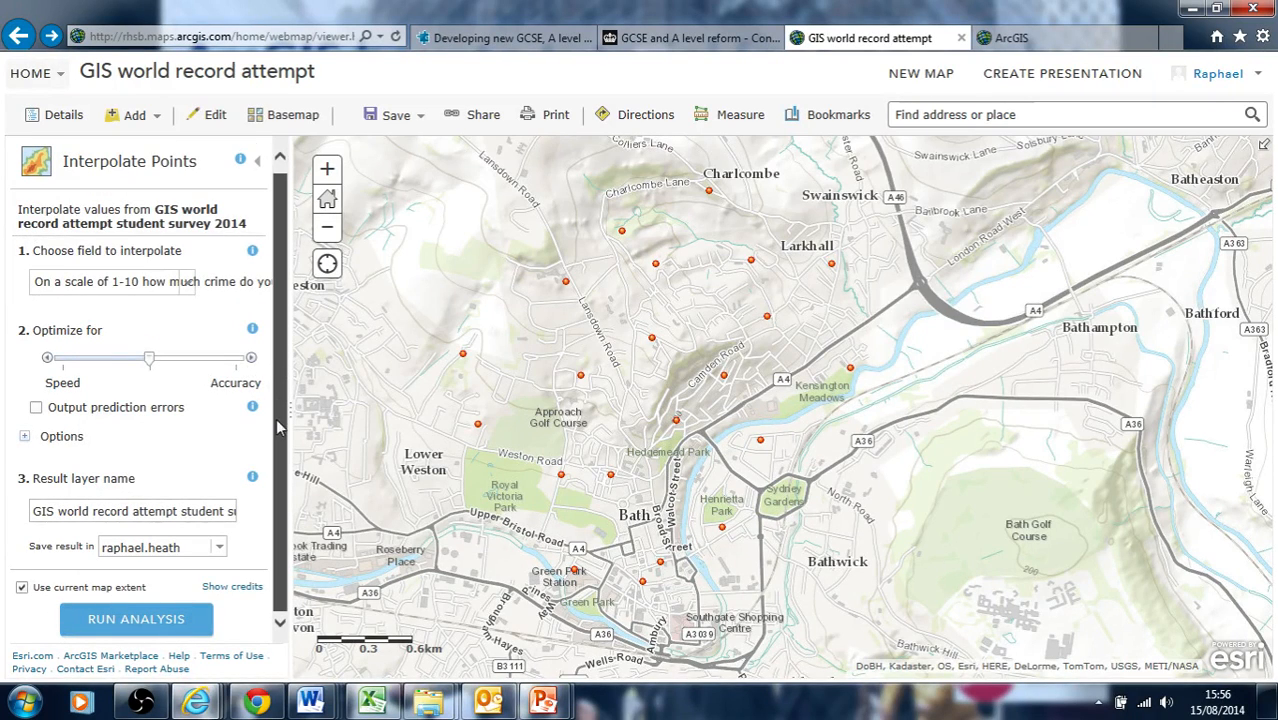
Name the result layer student crime perception test2 and save it in the test folder
drag(35, 510, 297, 532)
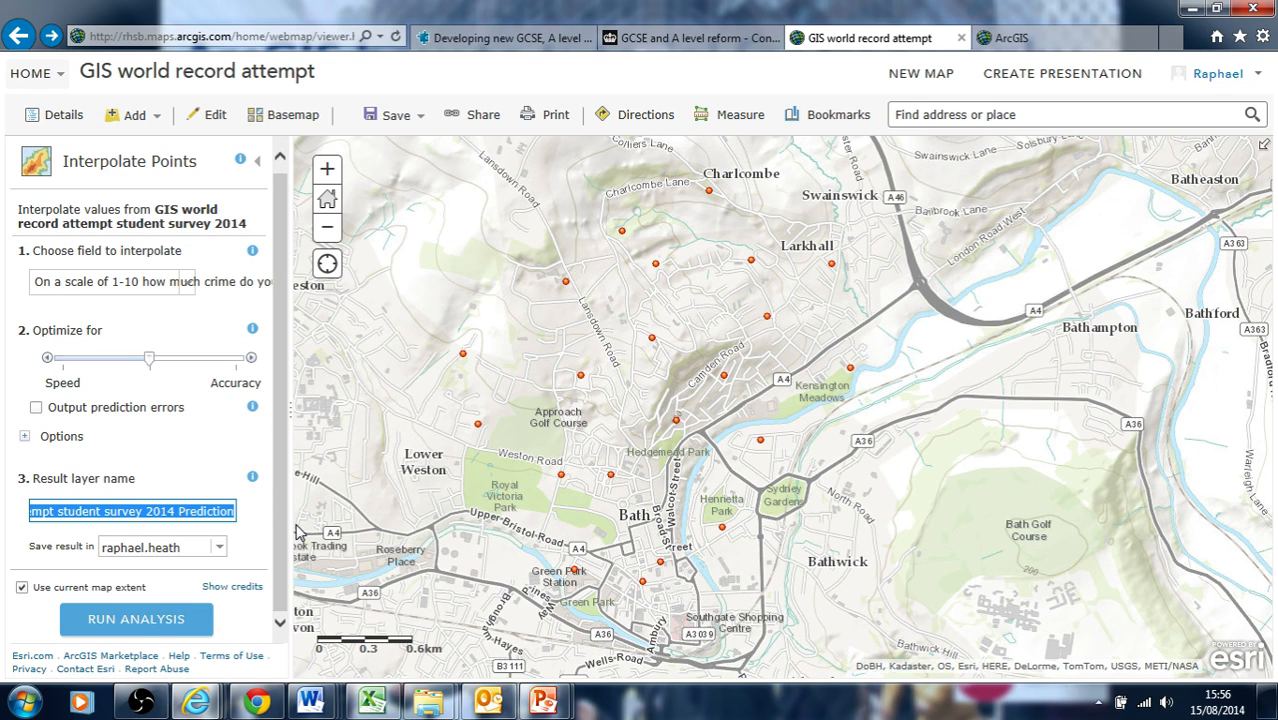
text(student crime perception)
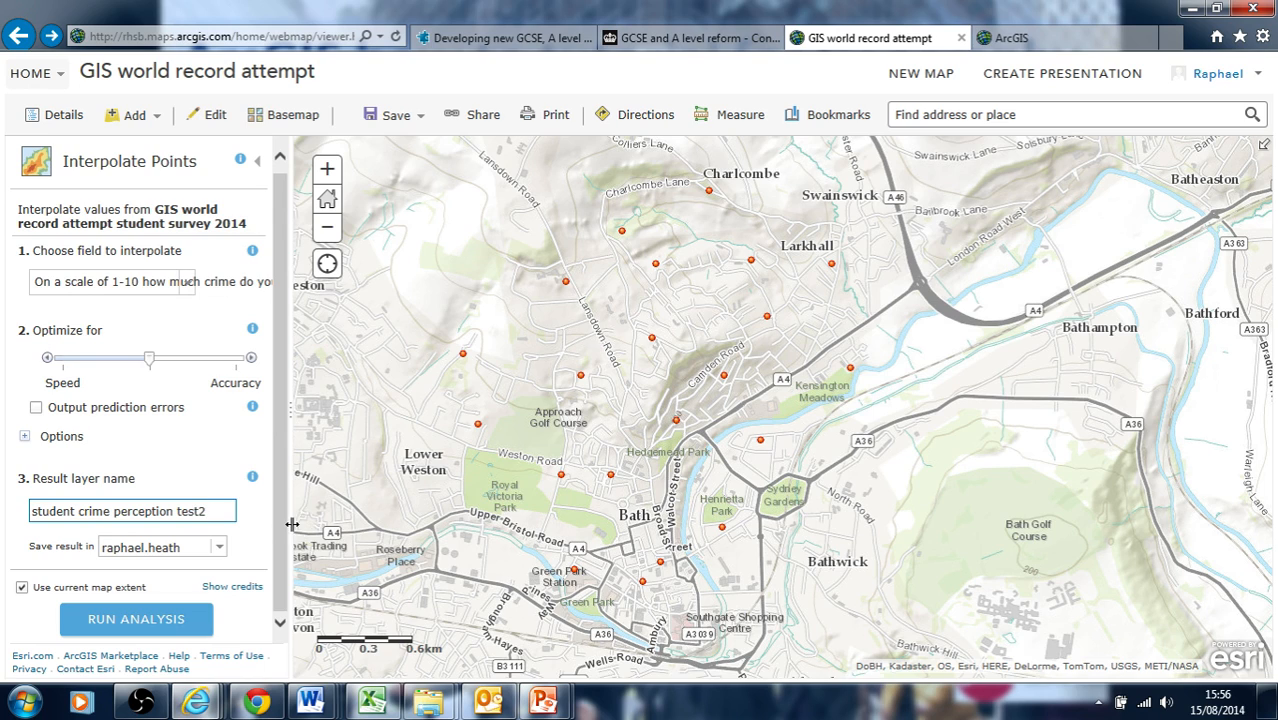
click(219, 549)
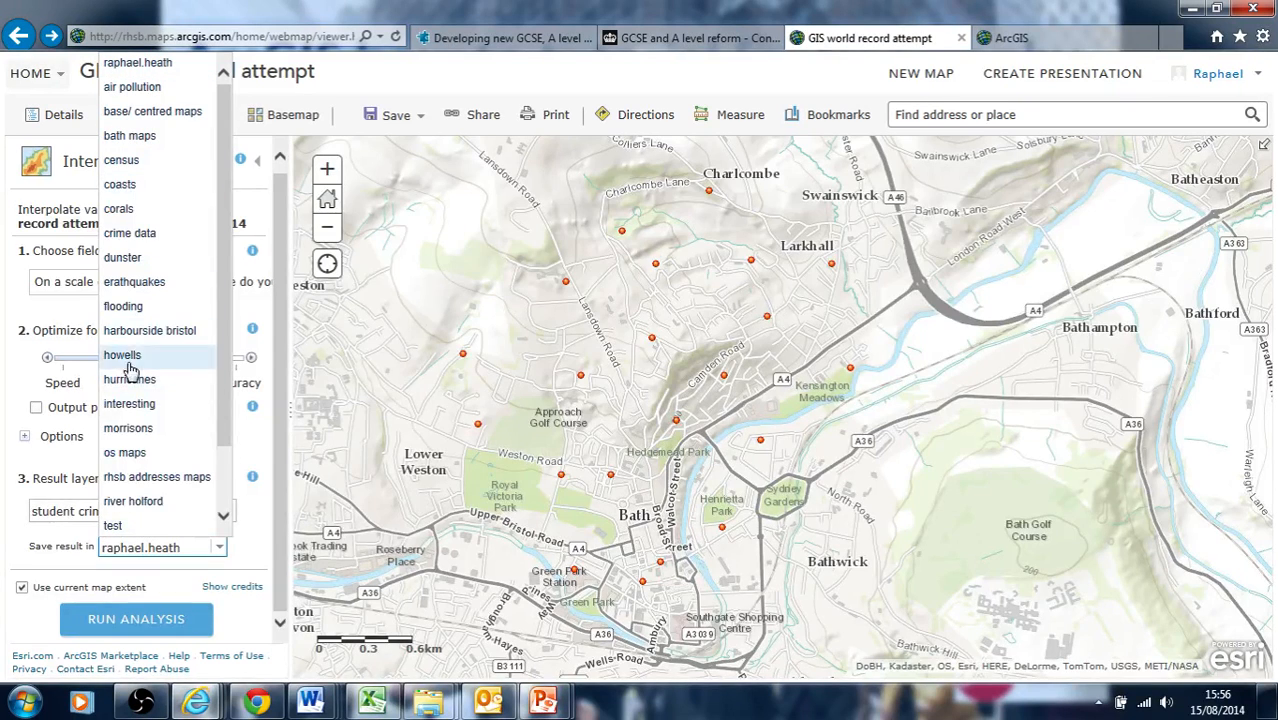
click(113, 526)
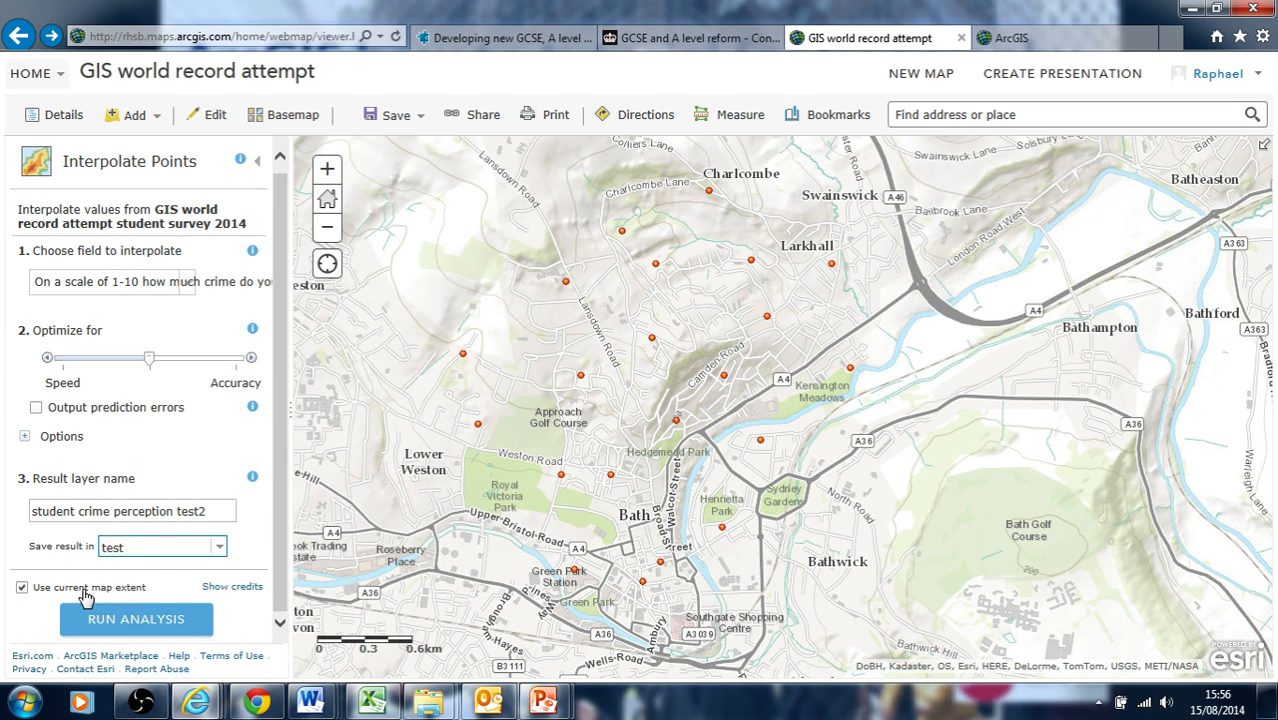
Show the credits required for the analysis, then close the credit report
click(23, 590)
click(23, 590)
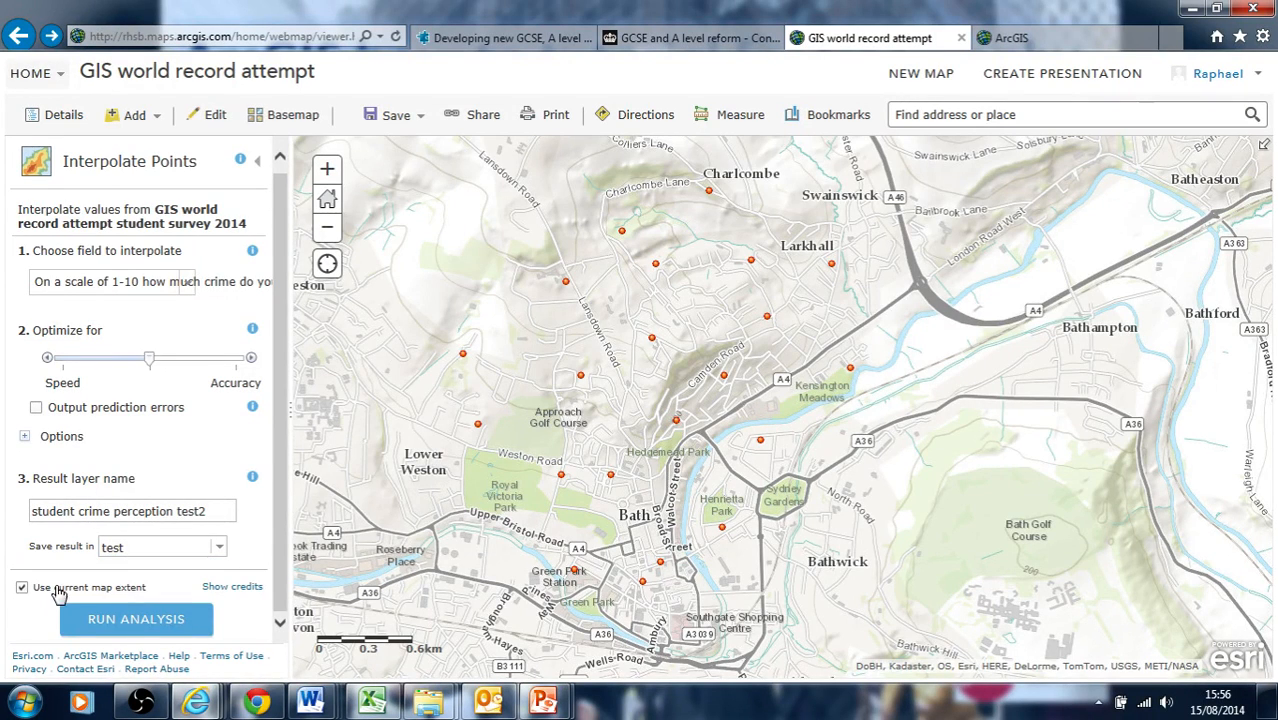
click(233, 588)
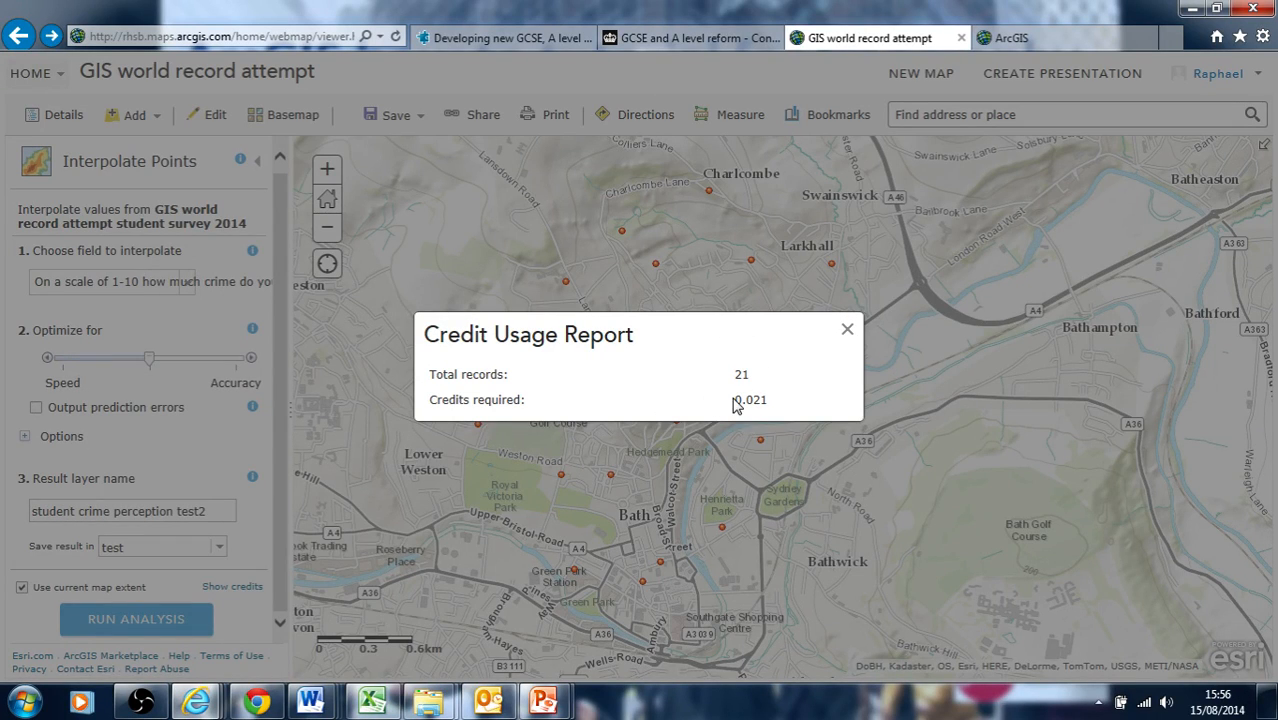
click(848, 332)
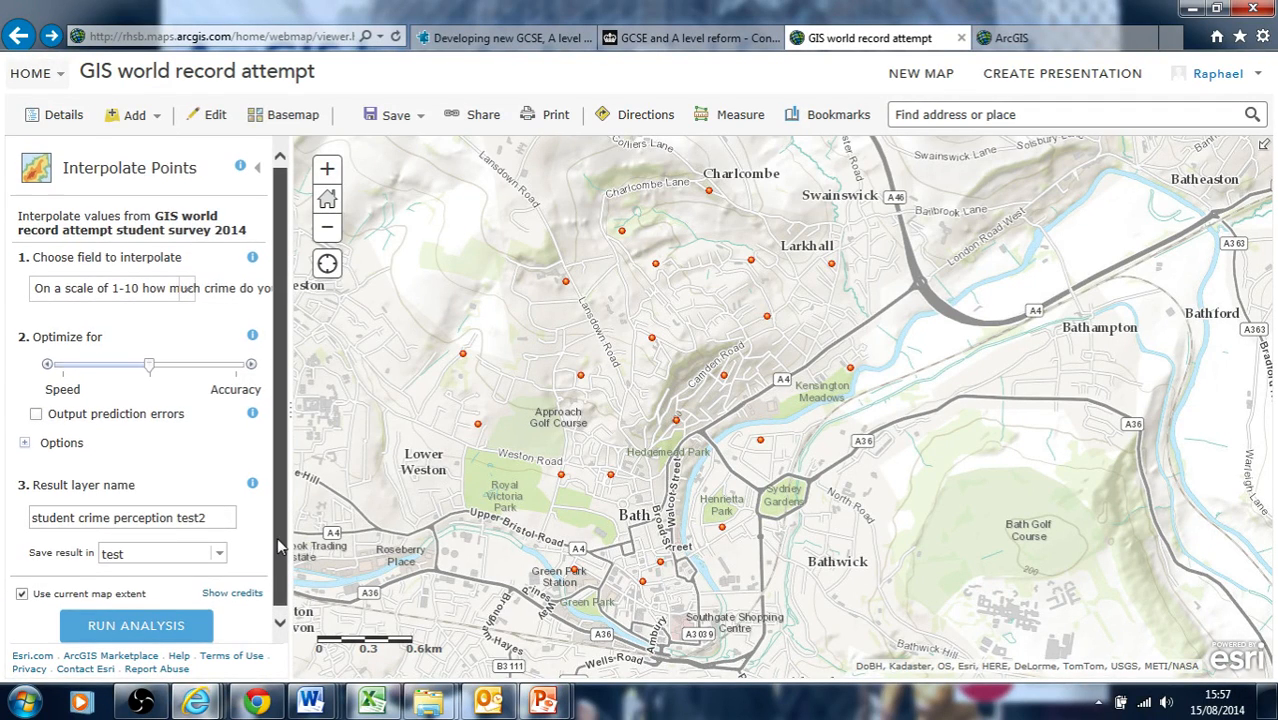
Frame all survey points in the current map extent and run the Interpolate Points analysis
click(23, 588)
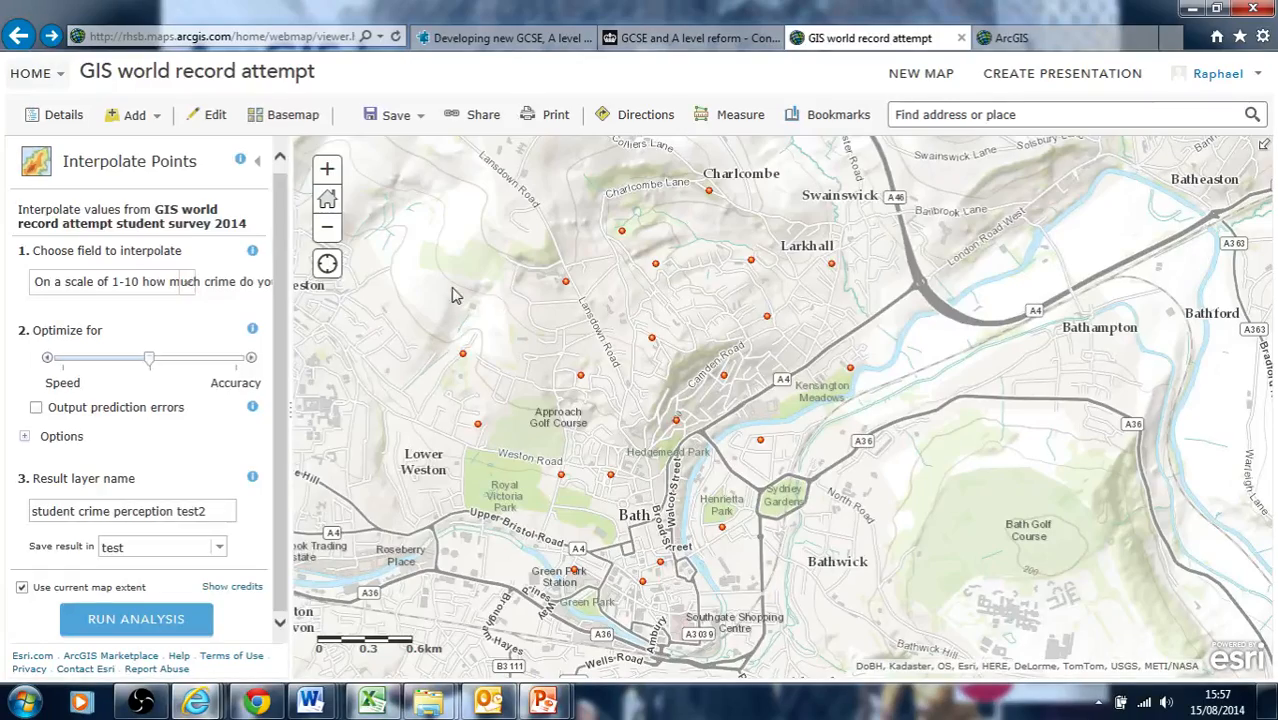
click(327, 170)
click(327, 170)
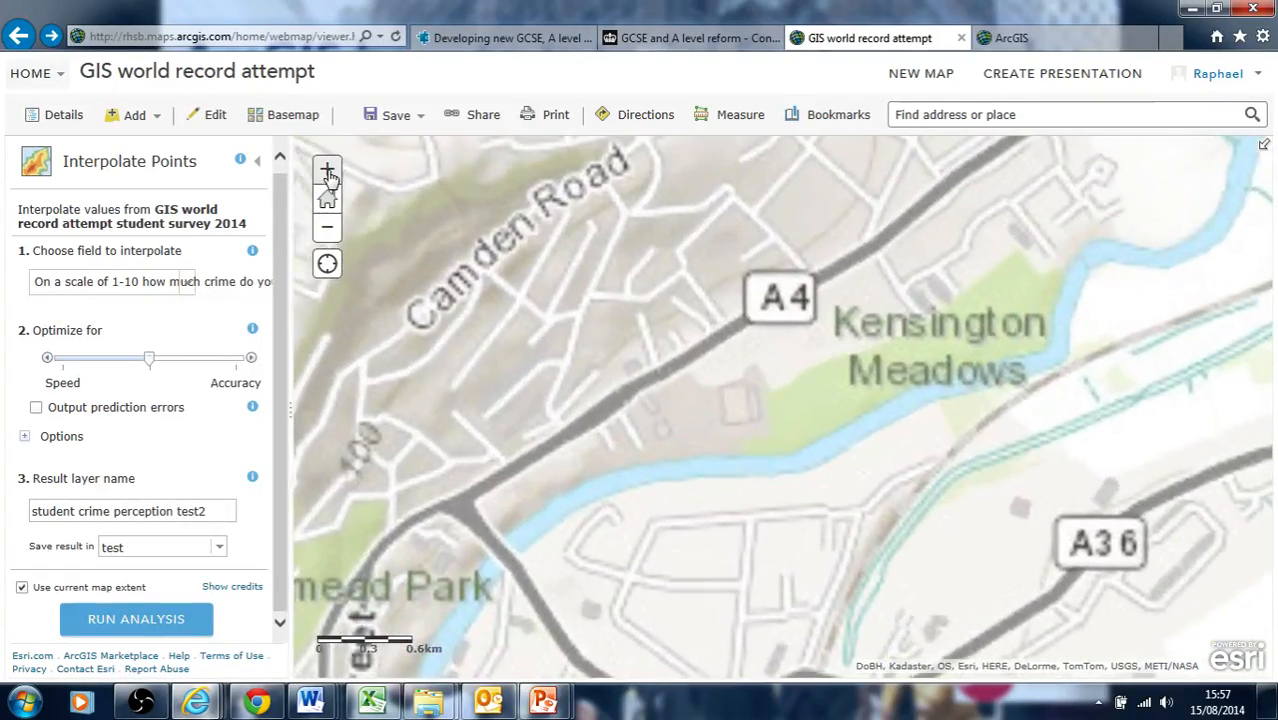
click(328, 231)
click(328, 231)
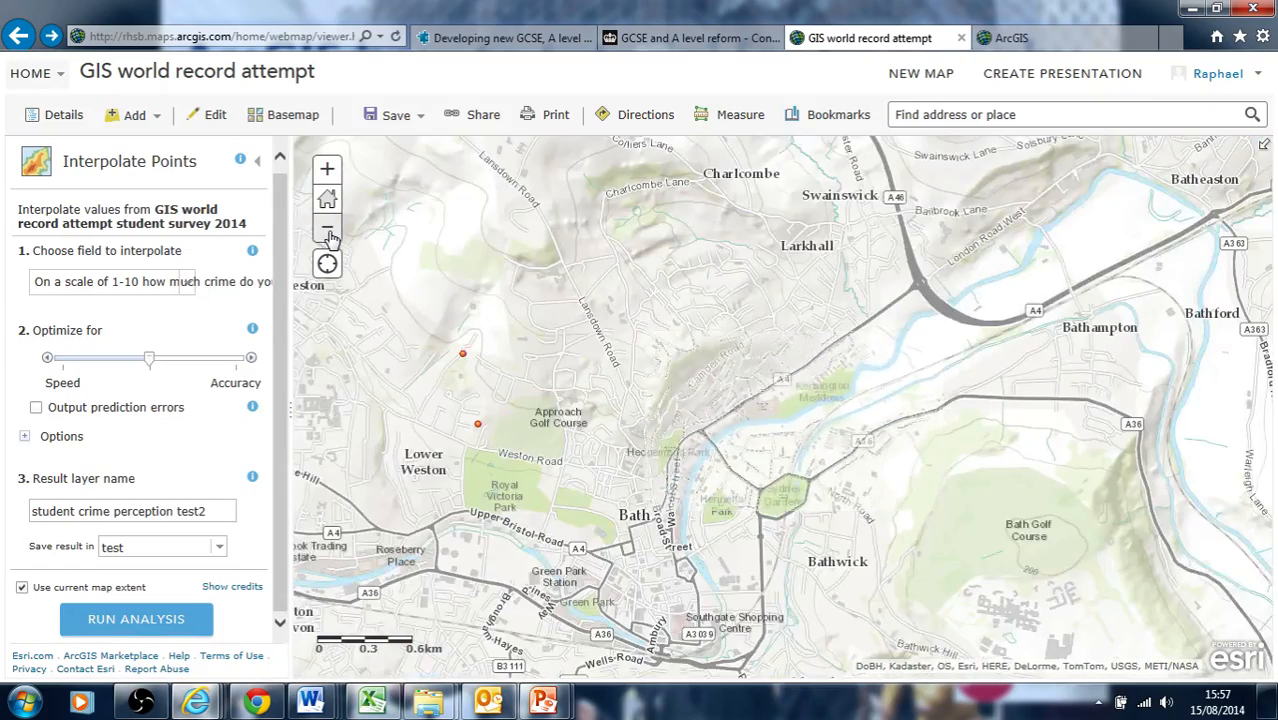
click(328, 231)
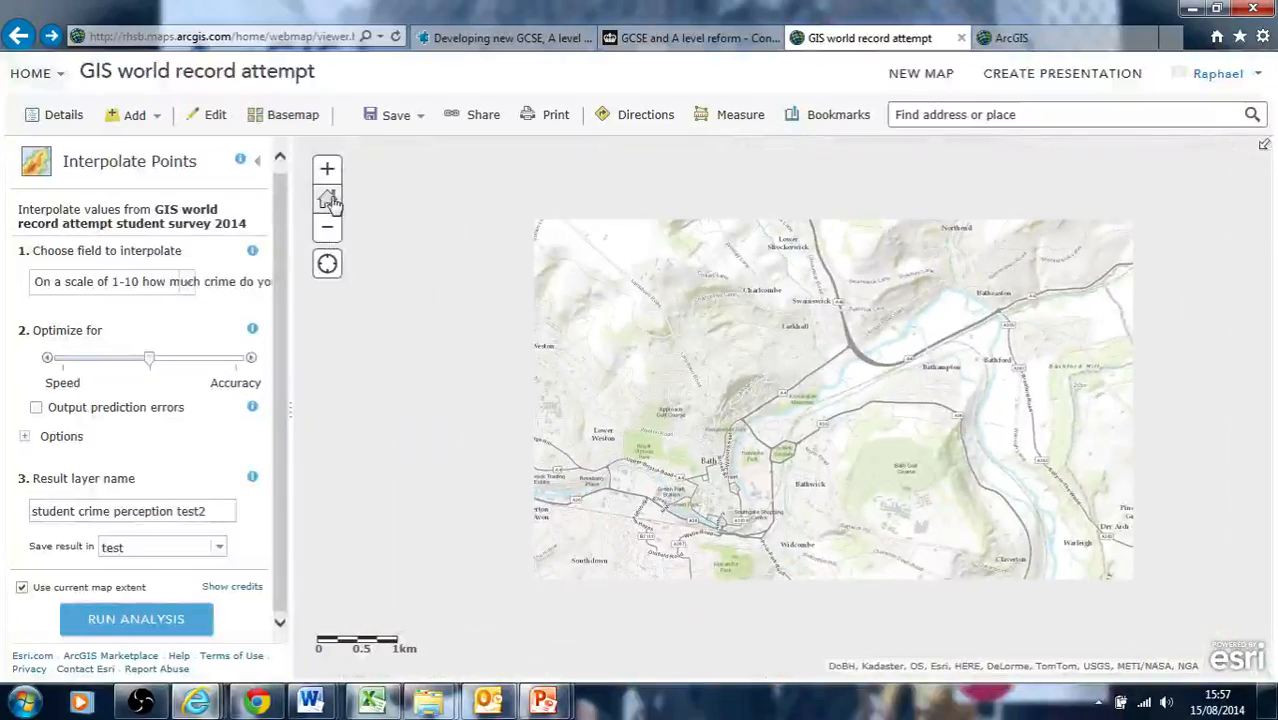
click(327, 170)
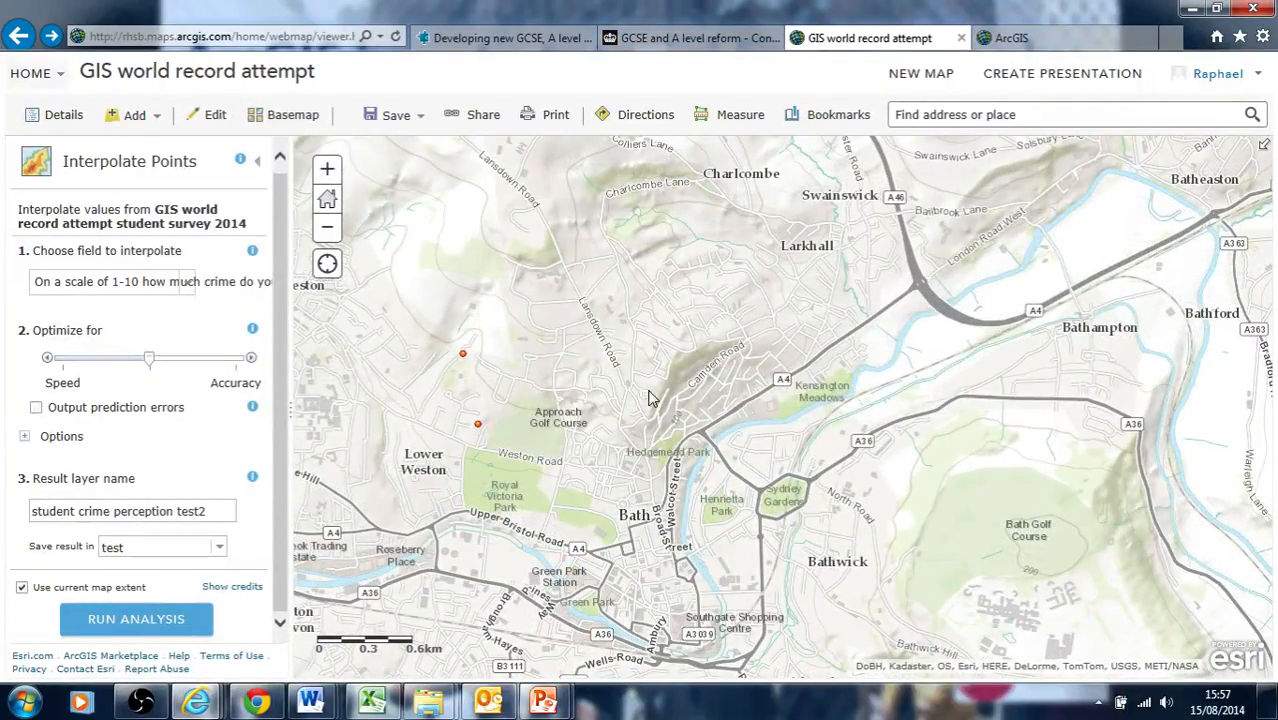
mouse_move(607, 452)
mouse_down()
mouse_move(672, 432)
mouse_move(666, 461)
mouse_up()
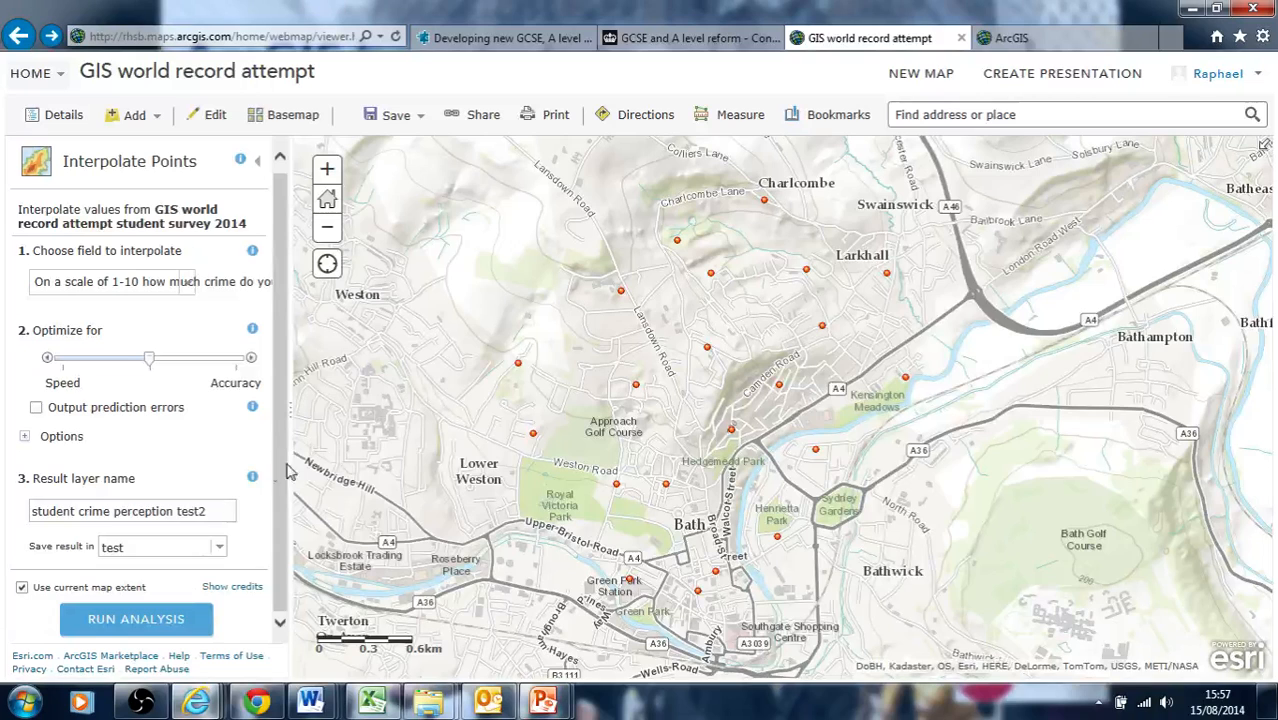
click(152, 621)
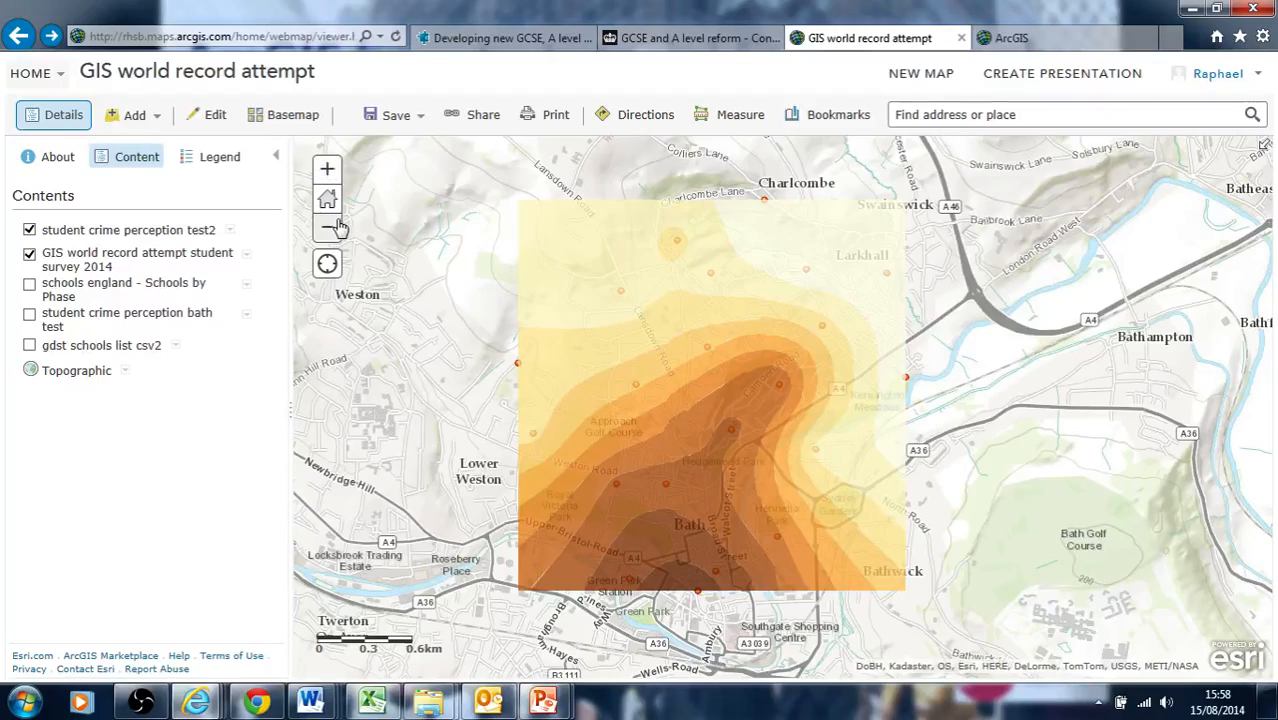
Expand the student crime perception test2 legend and switch the layer off and on
click(327, 172)
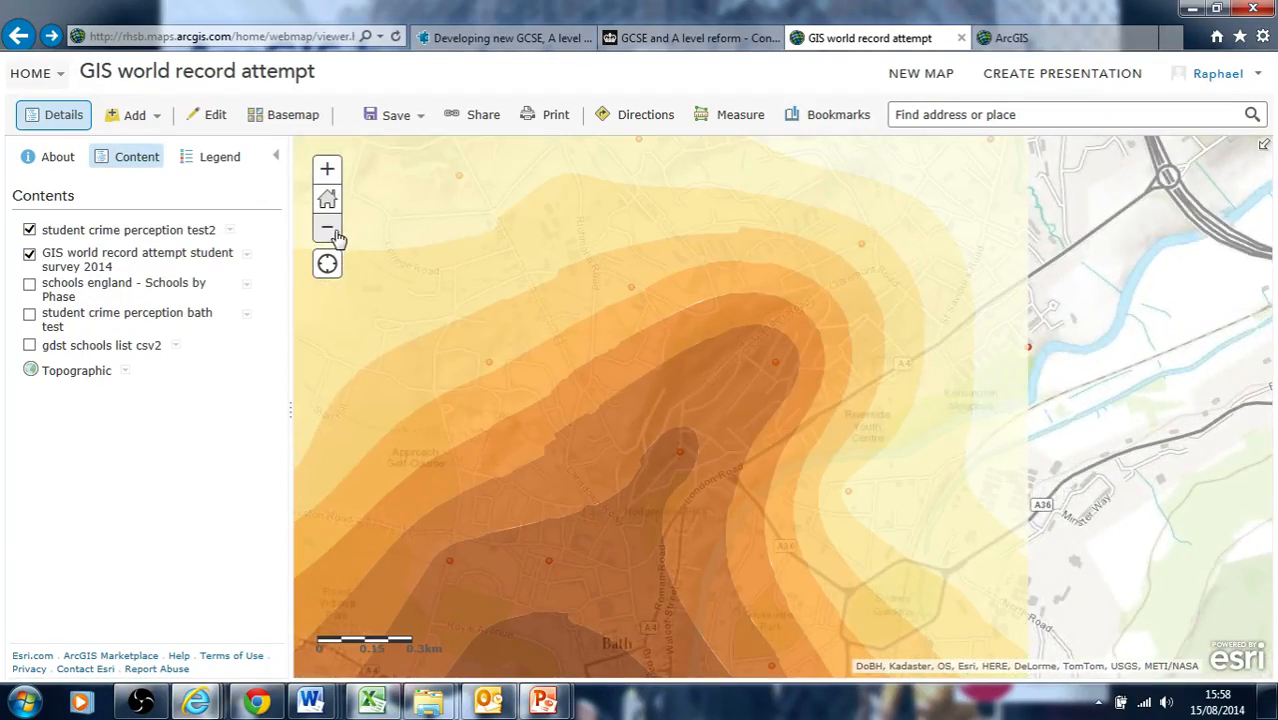
click(327, 229)
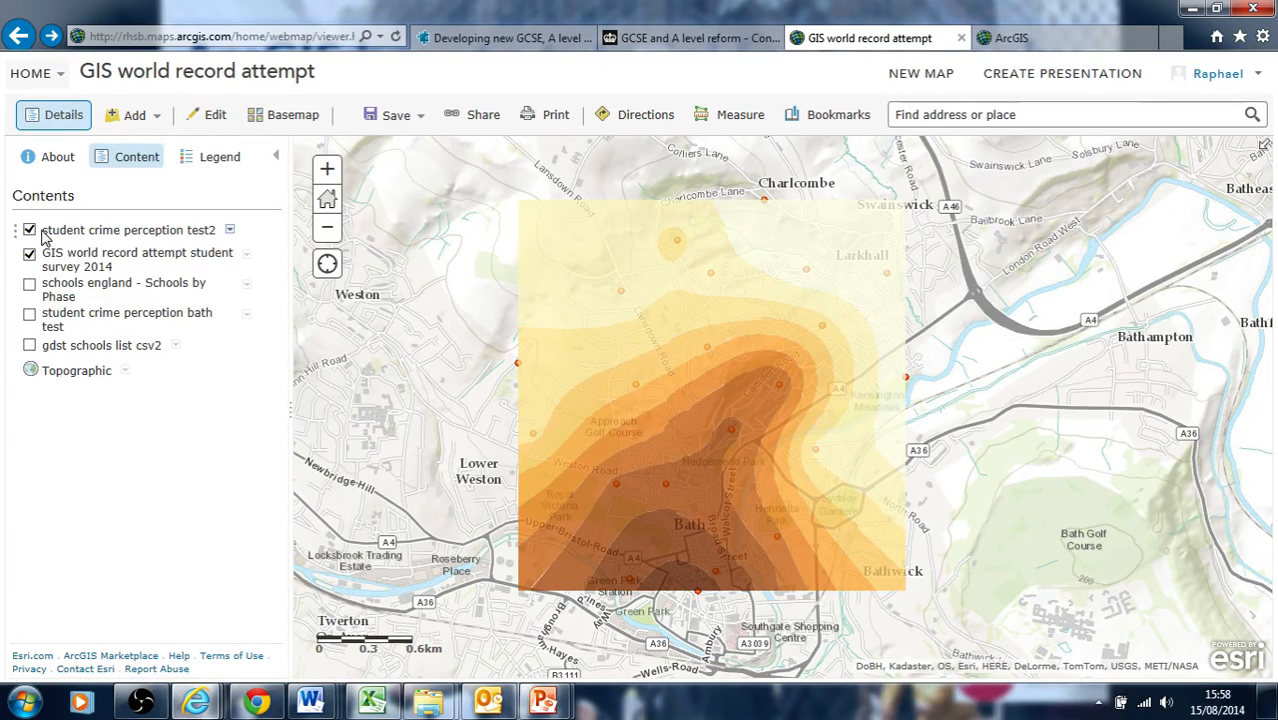
click(122, 234)
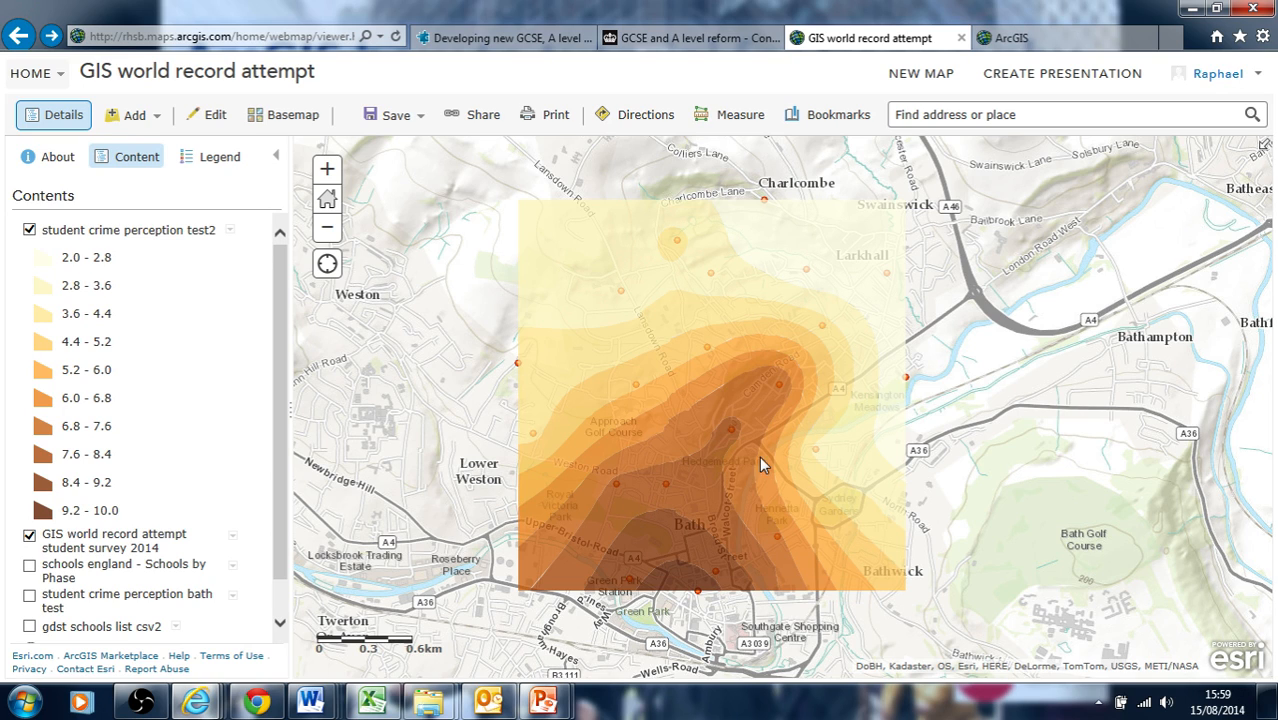
click(29, 230)
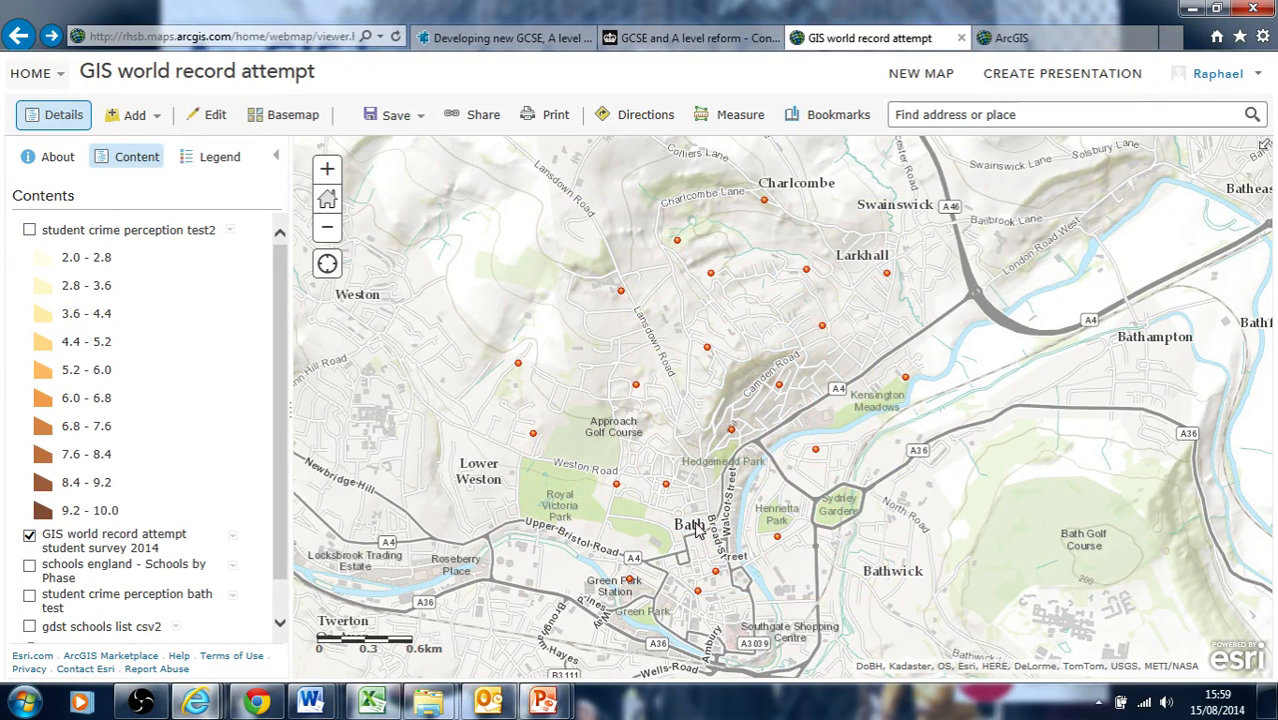
click(29, 230)
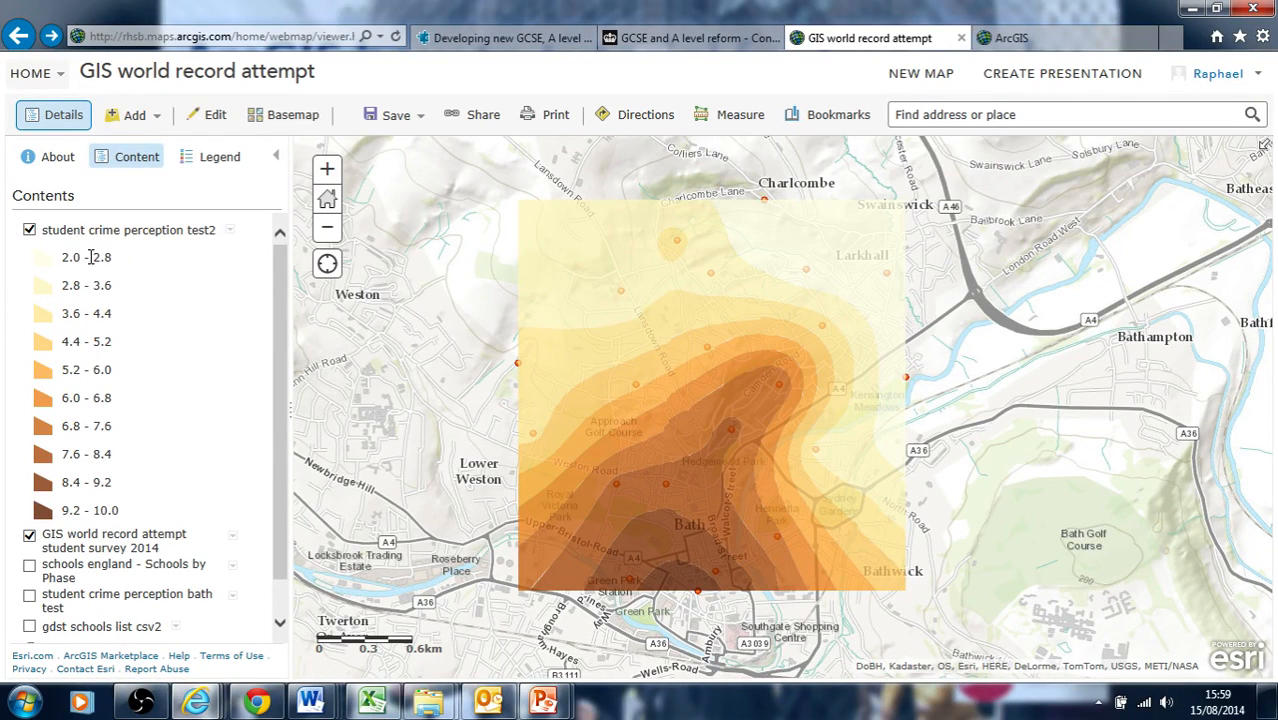
click(29, 231)
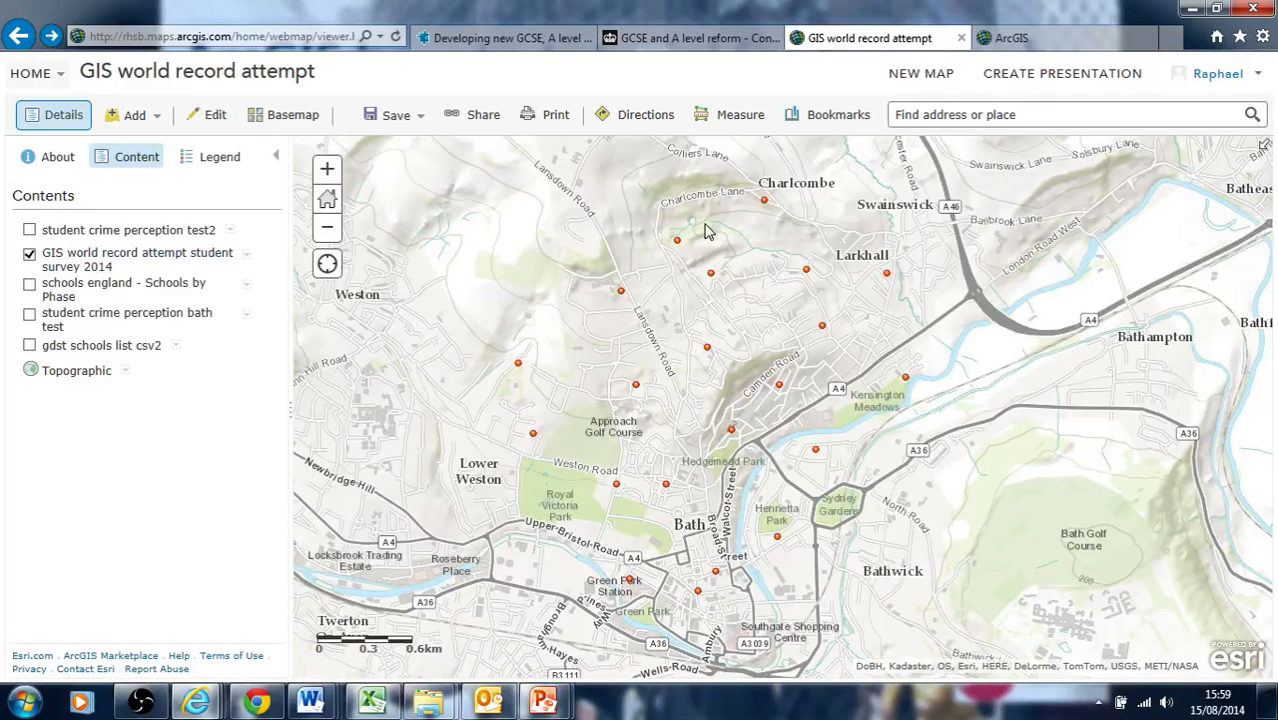
Inspect the pop-ups of two survey points, reading their home-area crime rating answers
click(767, 201)
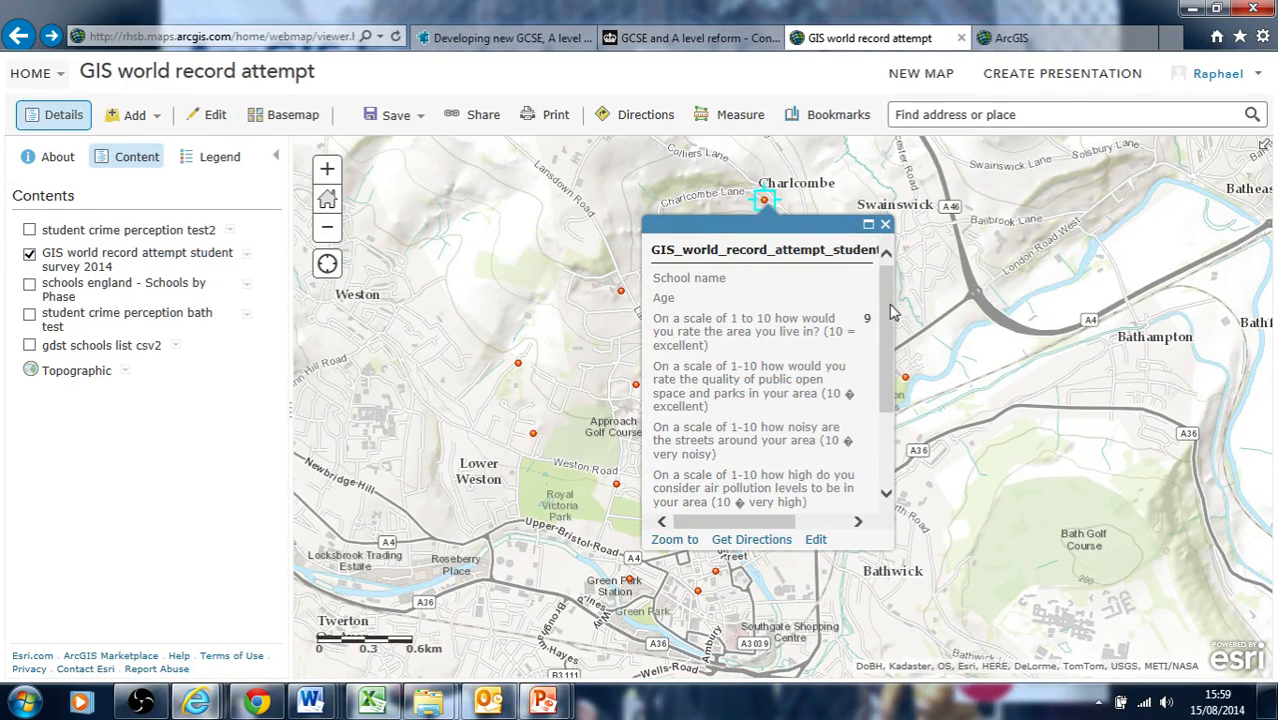
scroll(893, 310, down, 3)
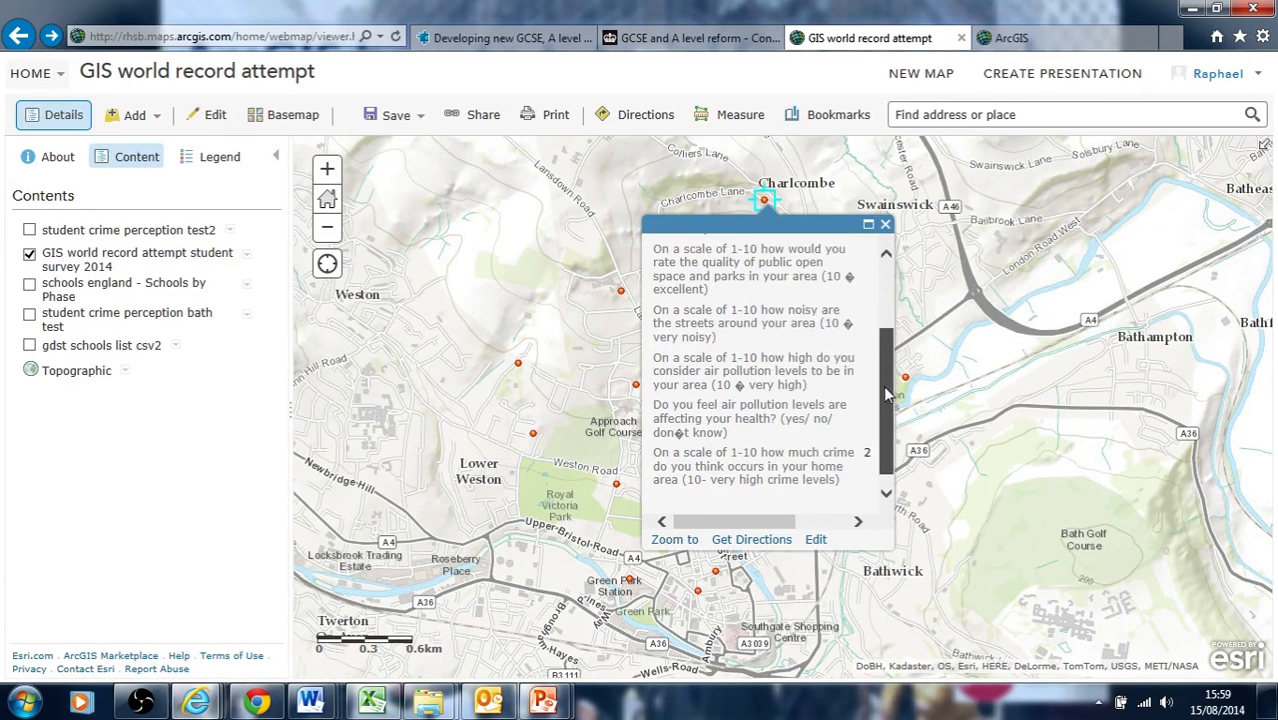
drag(674, 440, 807, 492)
click(886, 226)
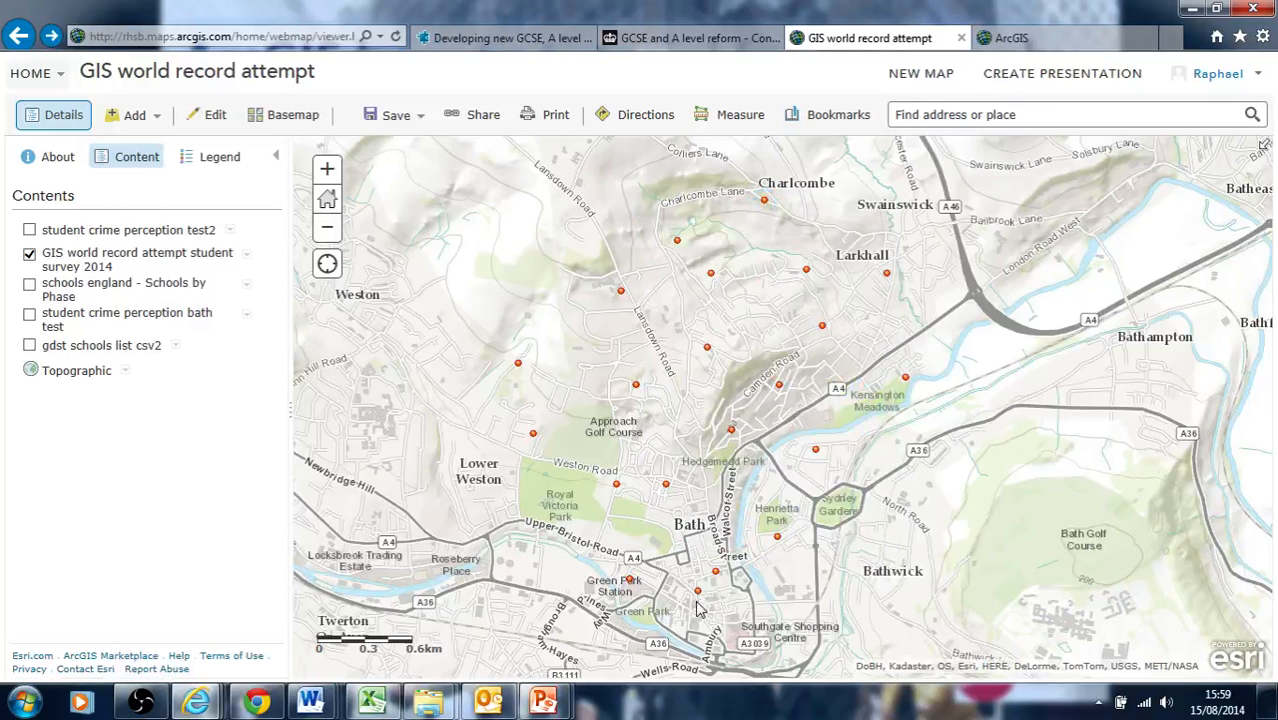
click(716, 572)
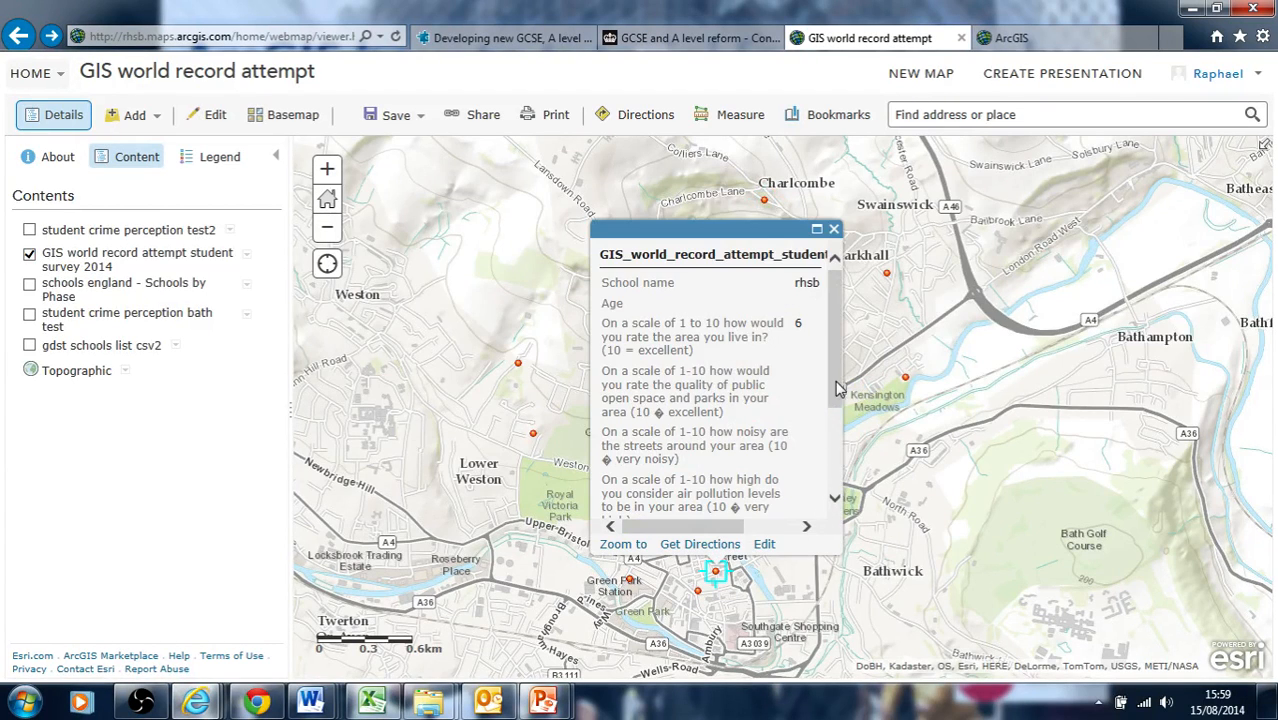
drag(838, 388, 838, 486)
drag(634, 444, 750, 457)
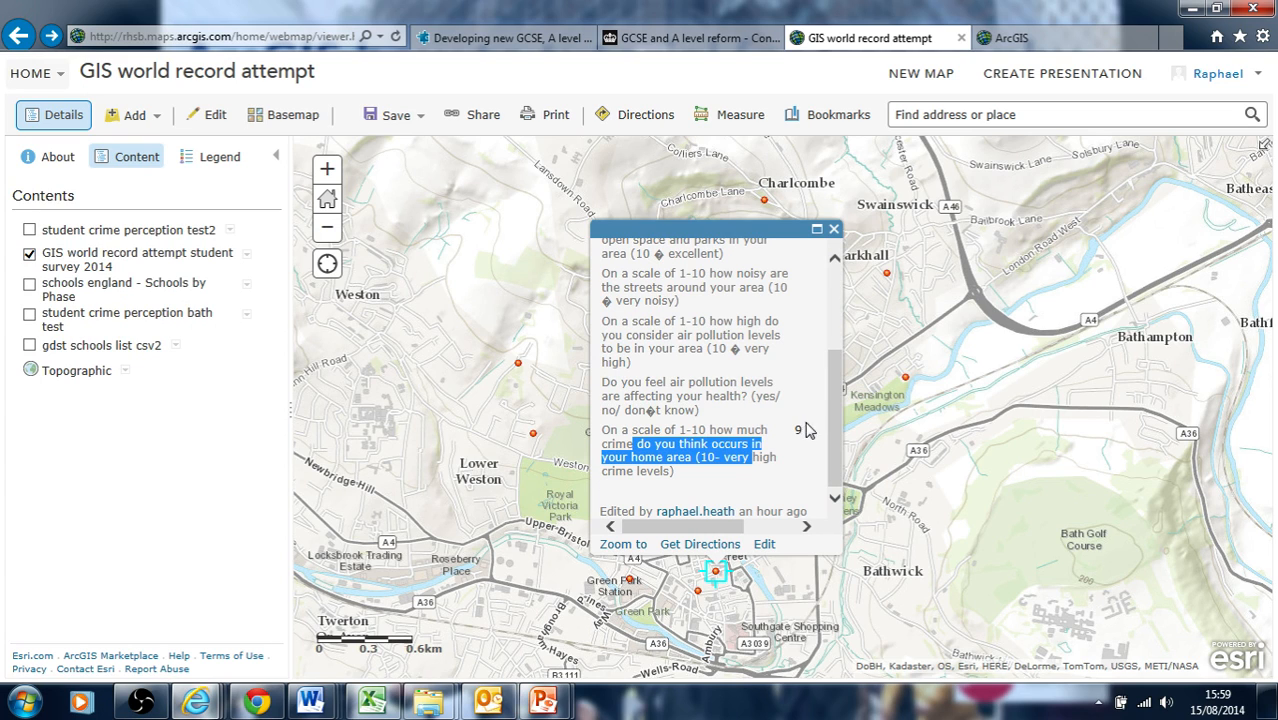
click(833, 229)
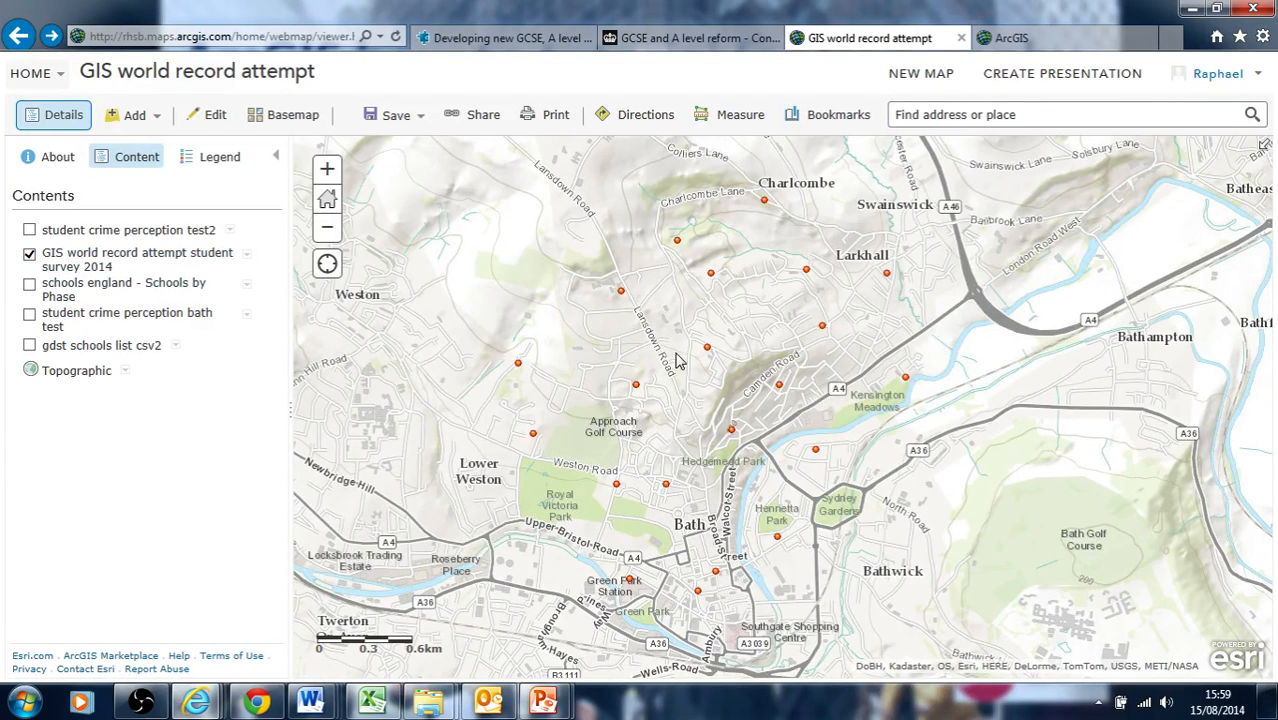
Toggle the interpolated surface repeatedly to compare it with the underlying survey points
click(29, 231)
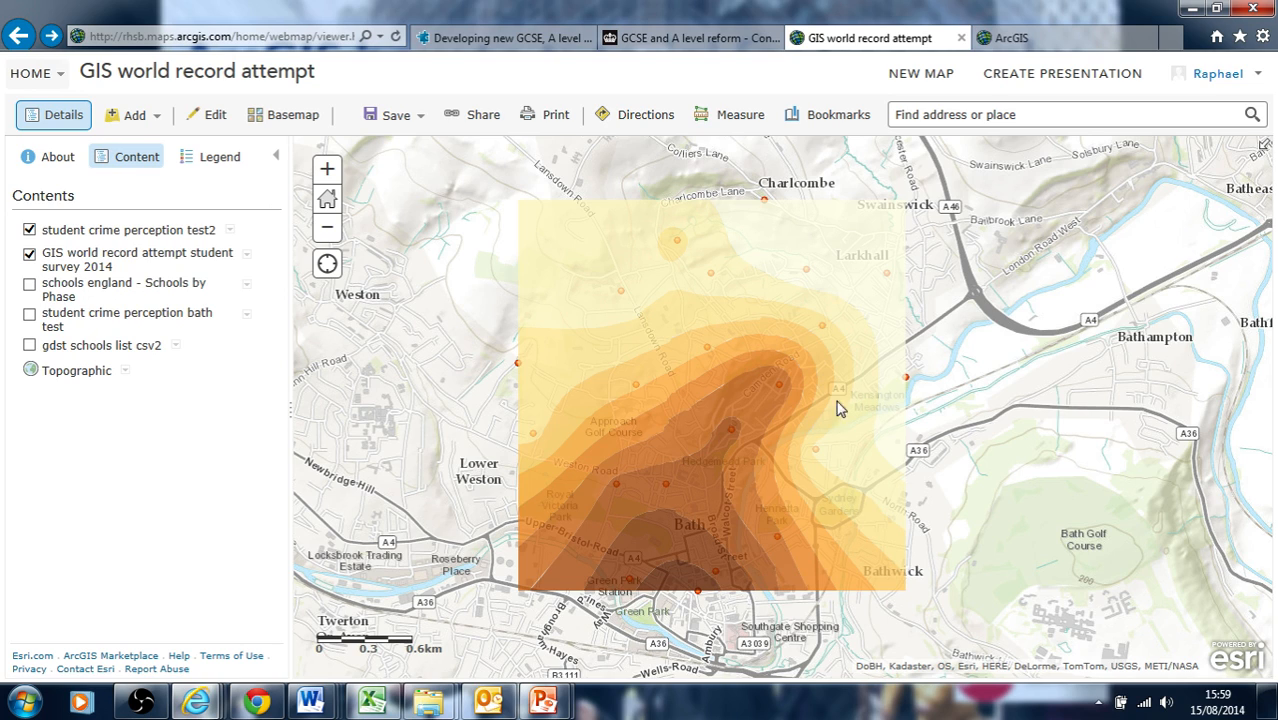
click(29, 231)
click(29, 231)
click(29, 231)
click(29, 231)
click(29, 231)
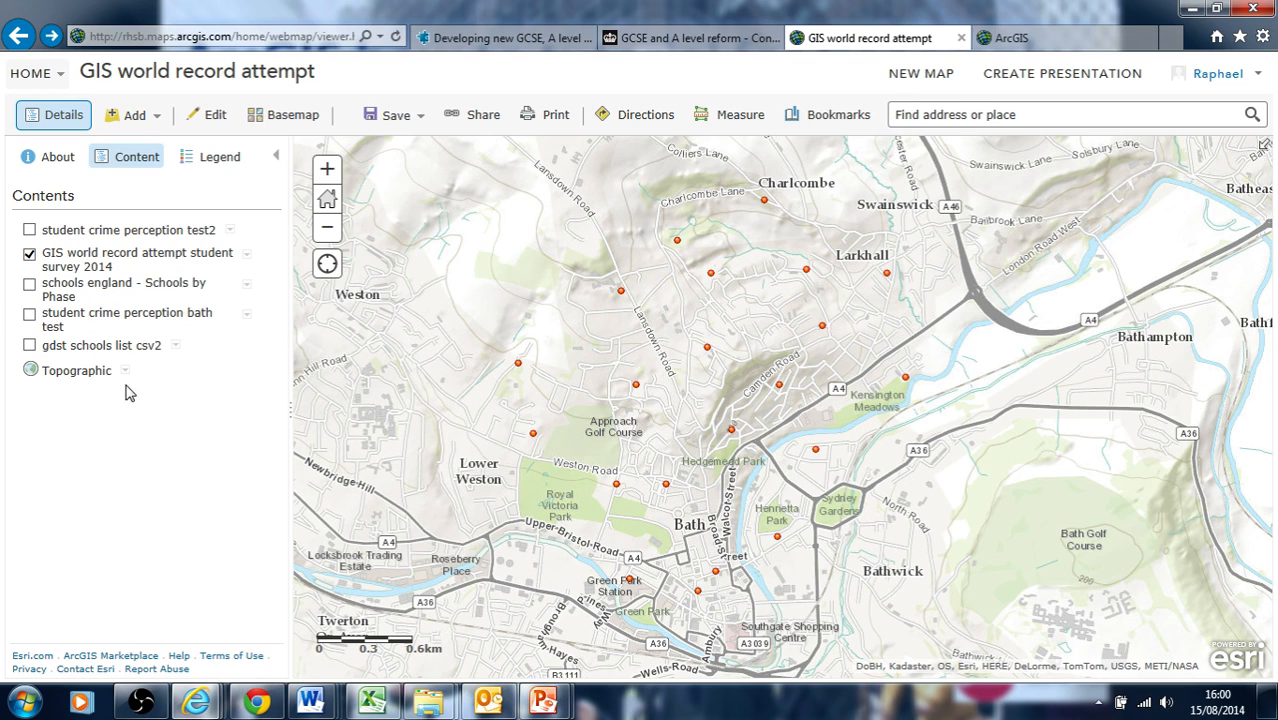
click(30, 231)
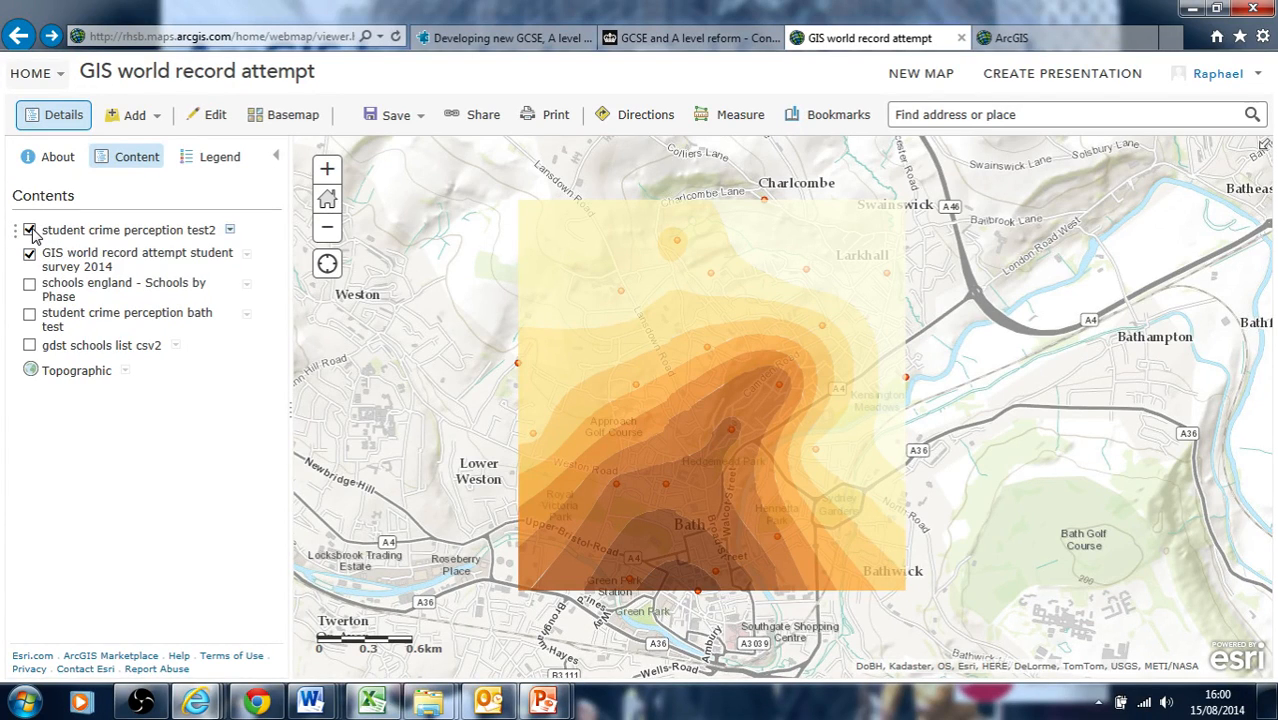
click(30, 231)
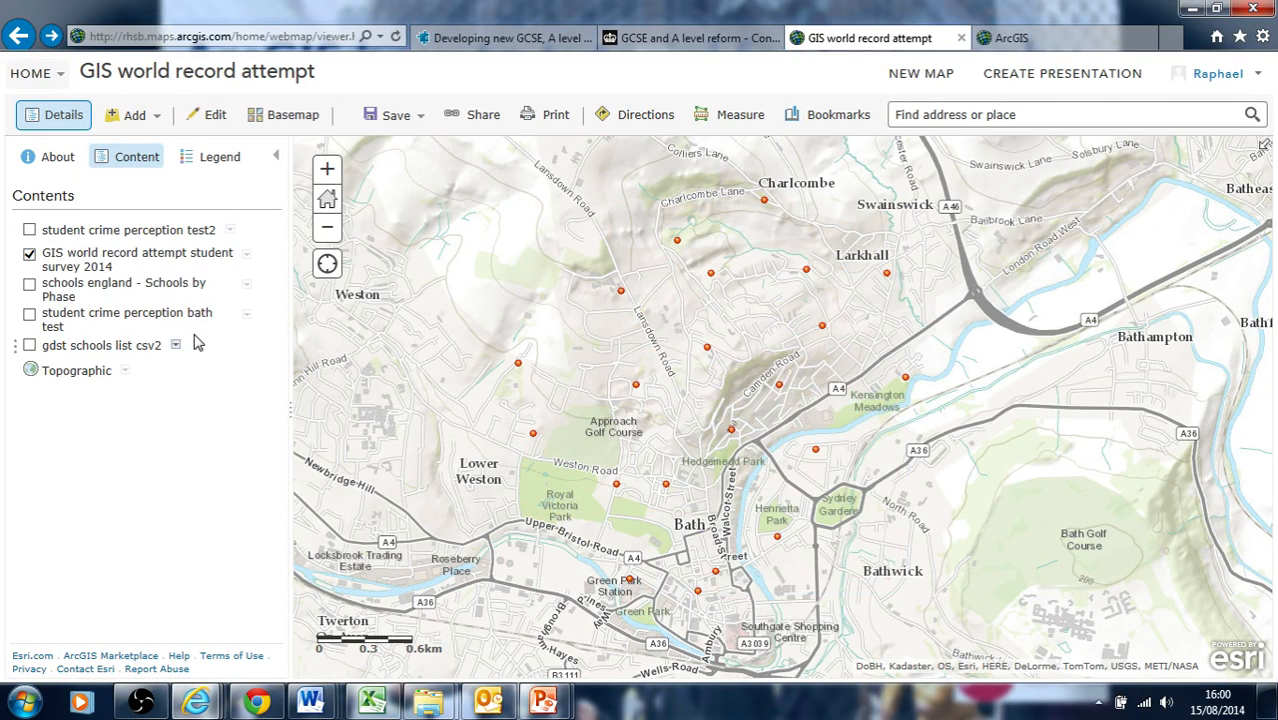
click(30, 231)
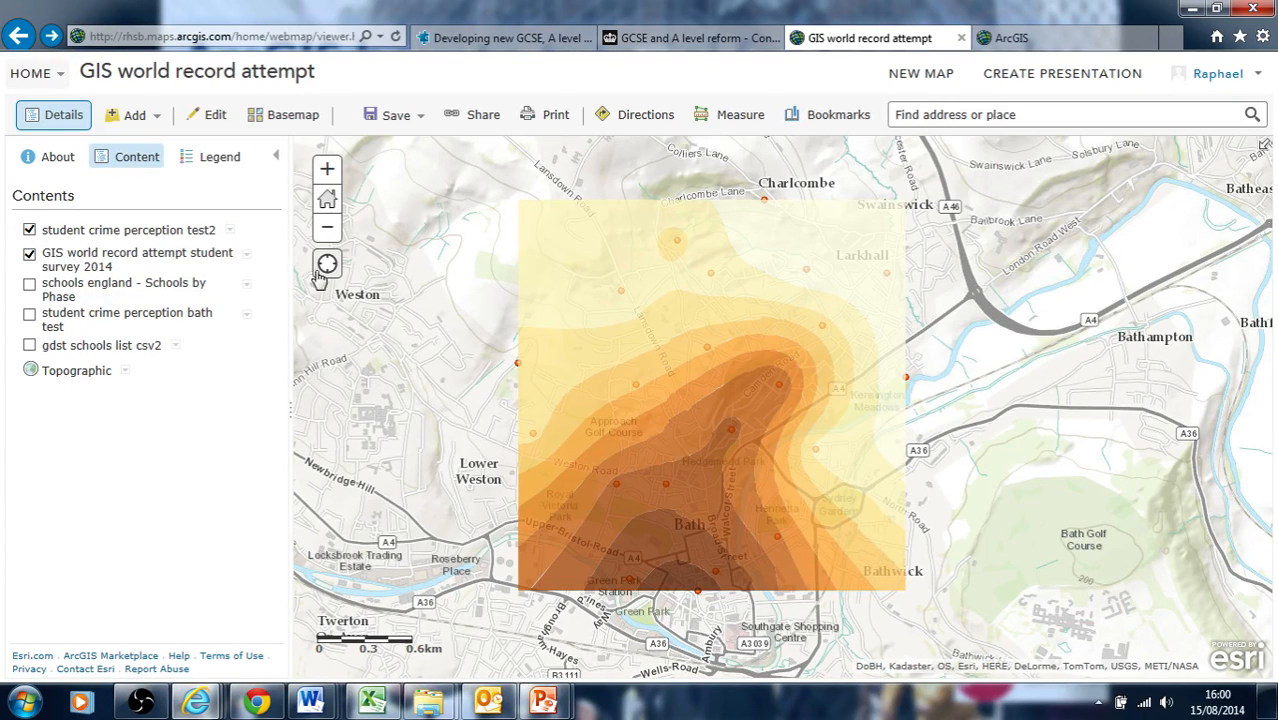
Expand the result layer's legend and scroll through its rating classes
click(154, 234)
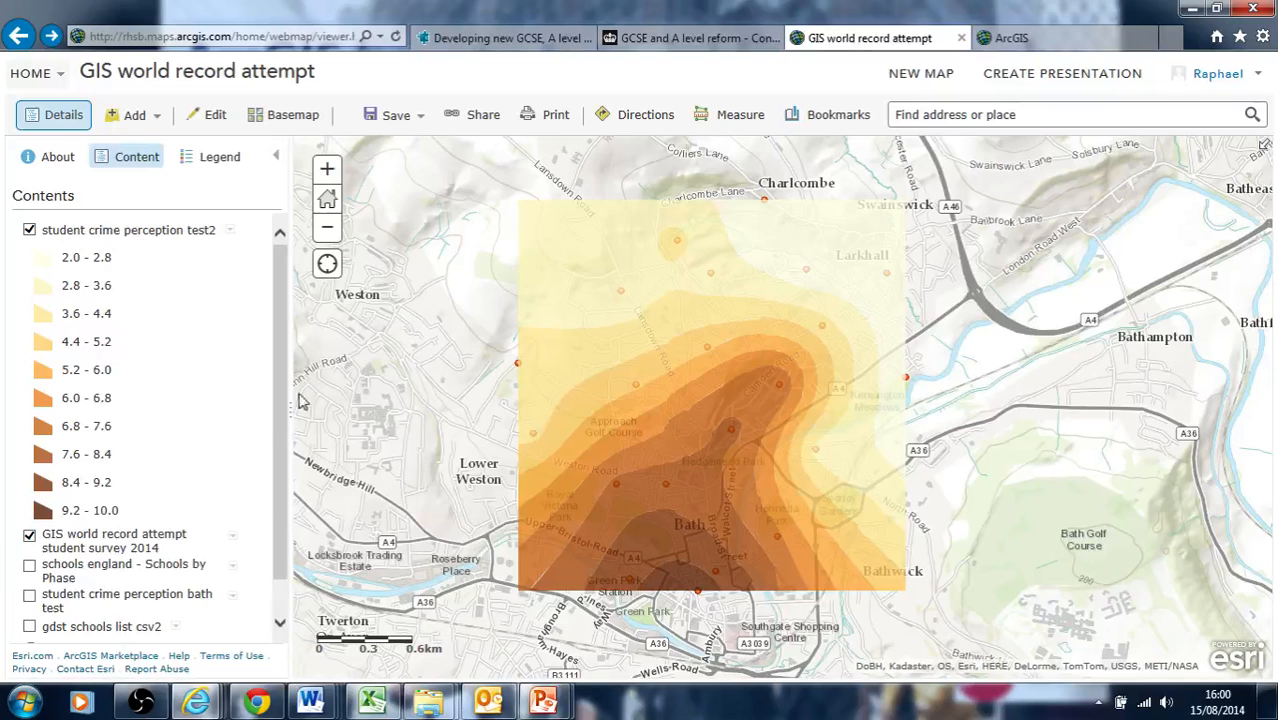
drag(281, 530, 279, 570)
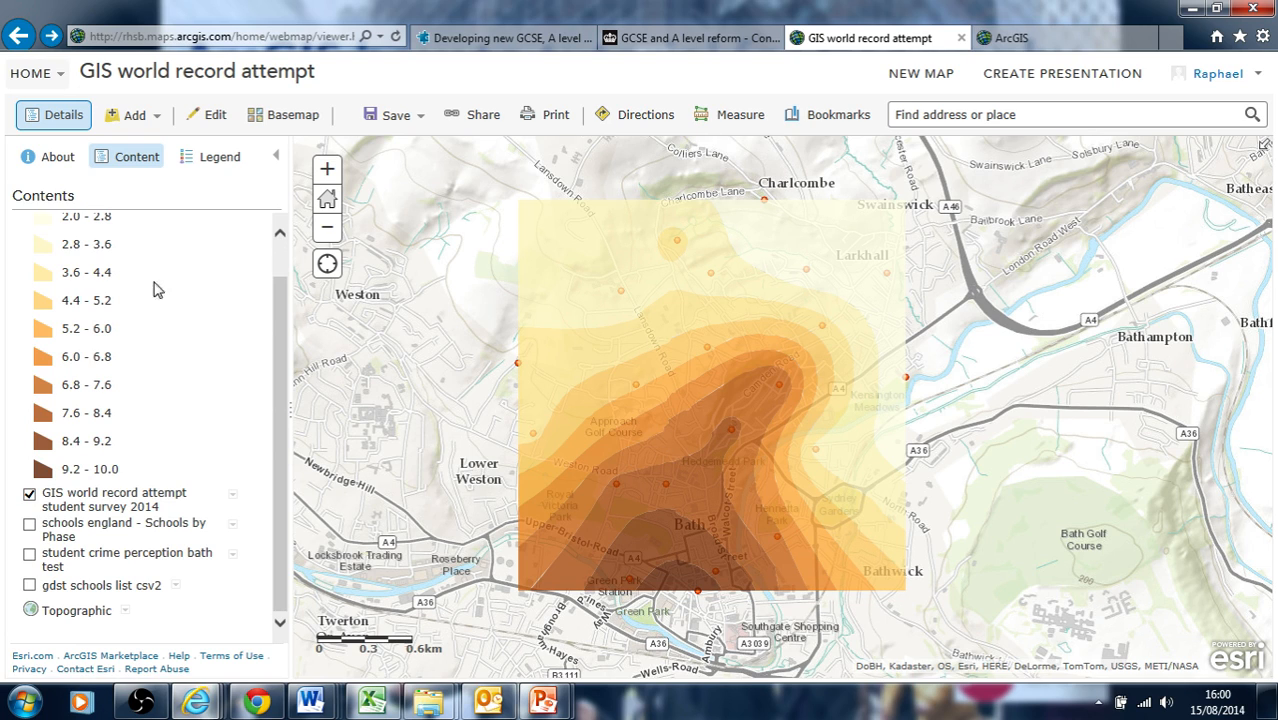
drag(281, 313, 283, 271)
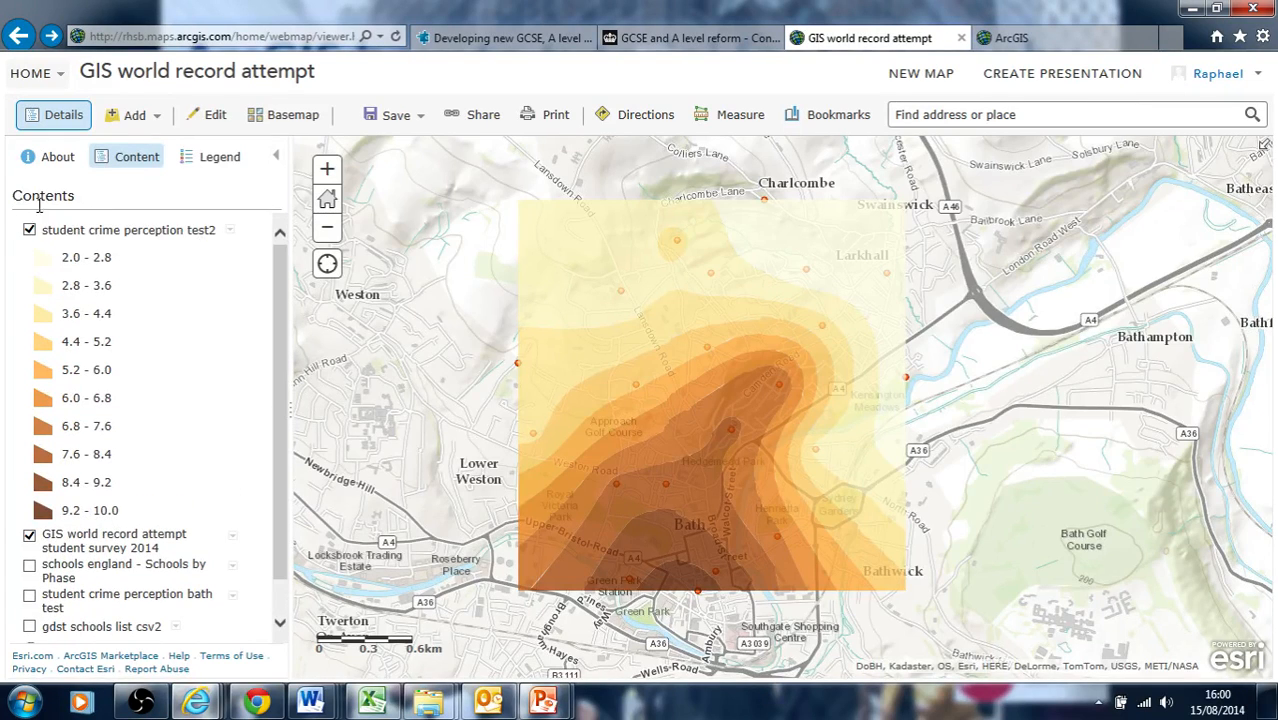